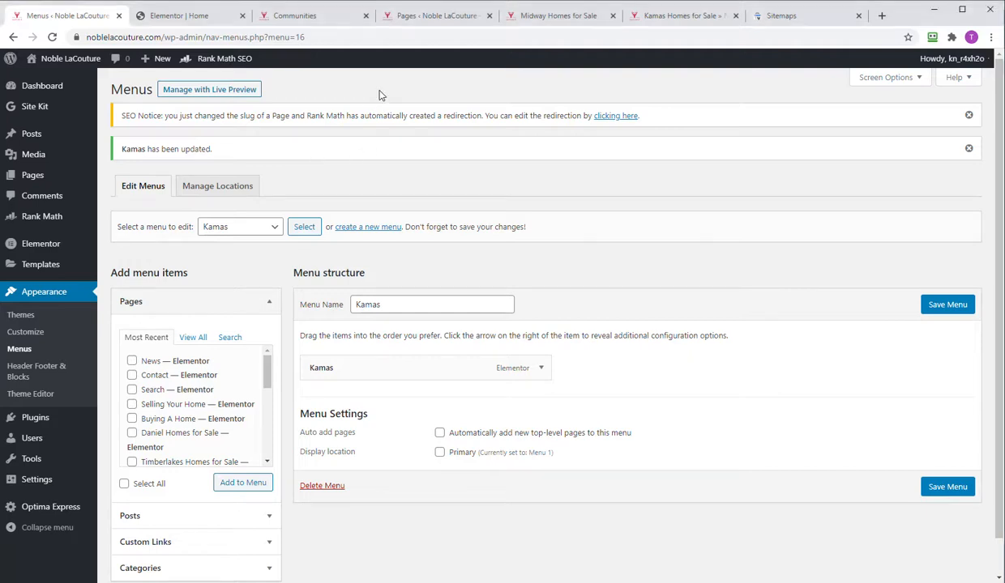
Open the Optima Express IDX Control Panel from the WordPress dashboard and switch to its browser tab
click(85, 88)
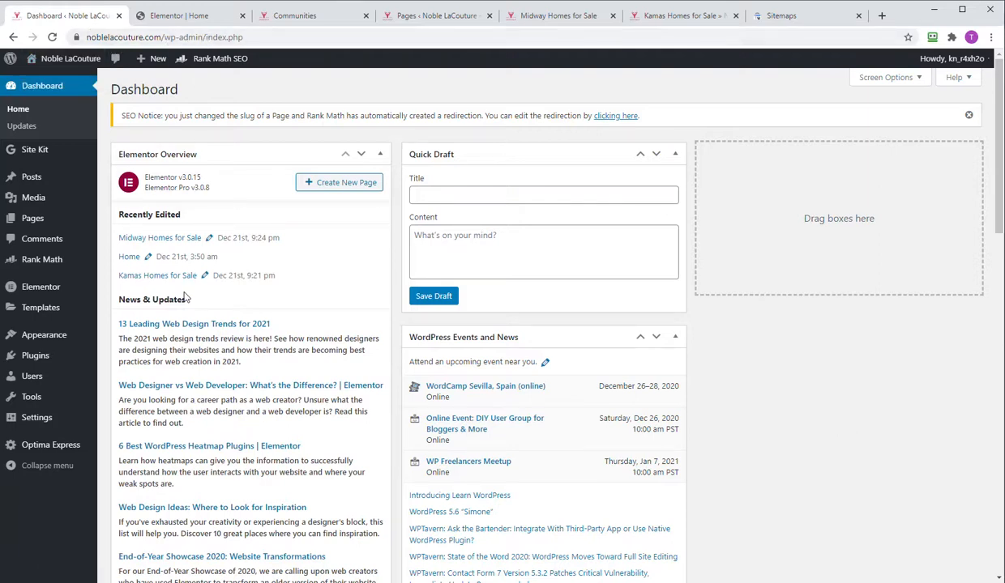
mouse_move(88, 375)
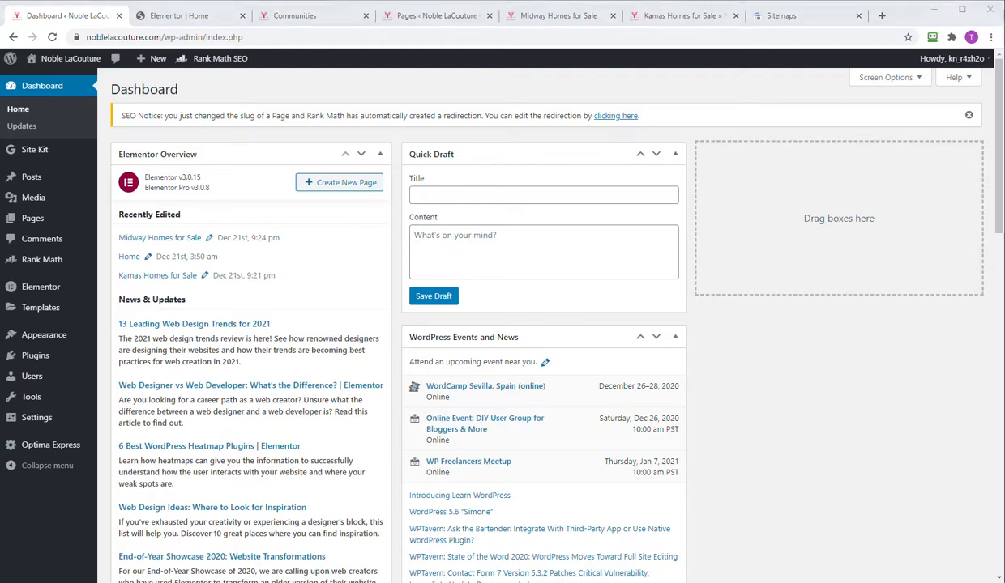
click(771, 425)
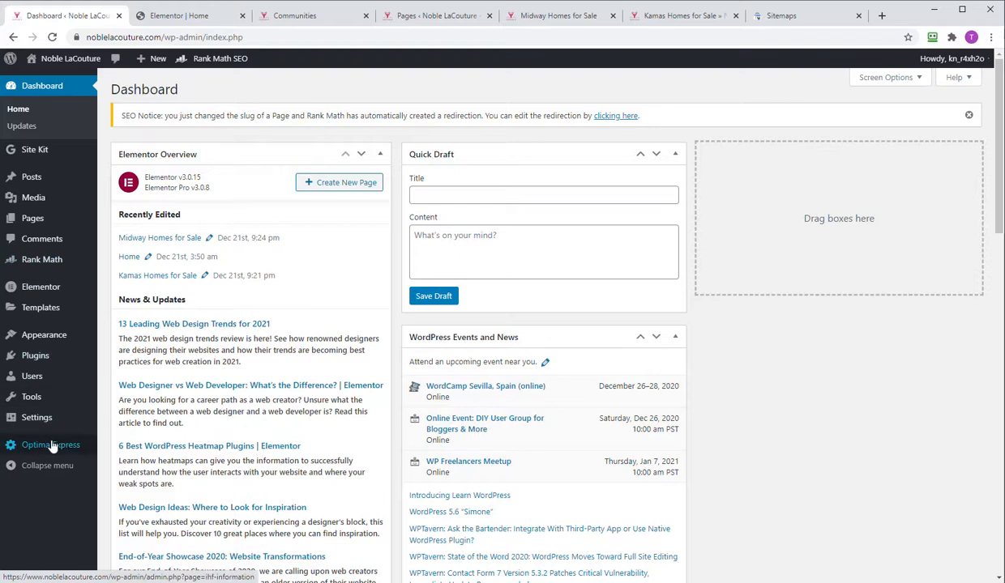
mouse_move(73, 444)
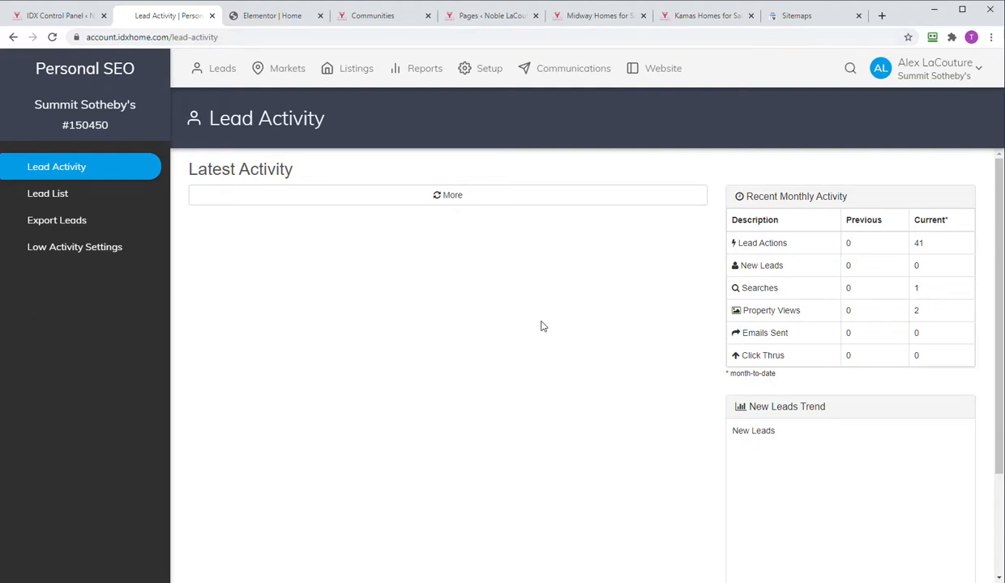
click(75, 18)
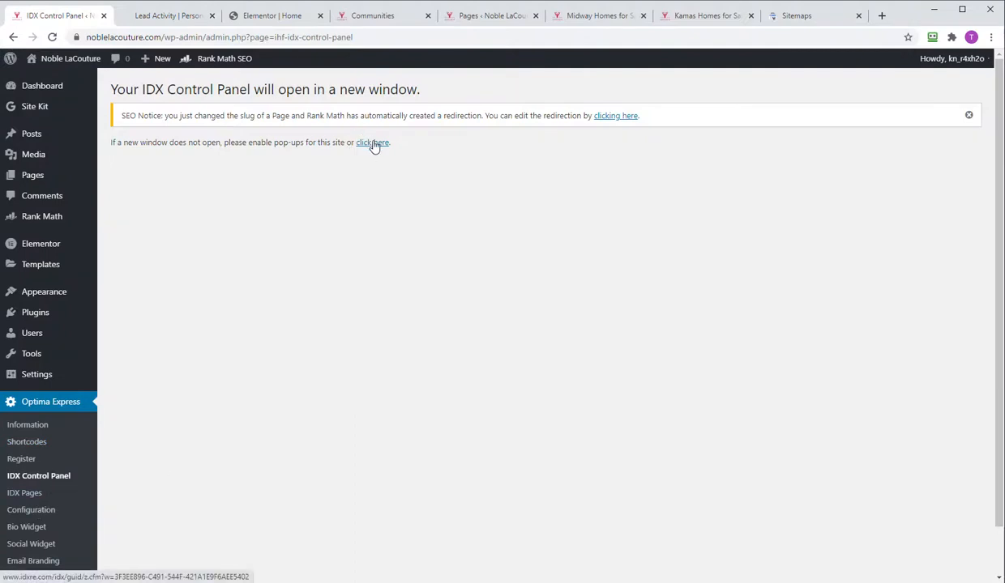
click(185, 17)
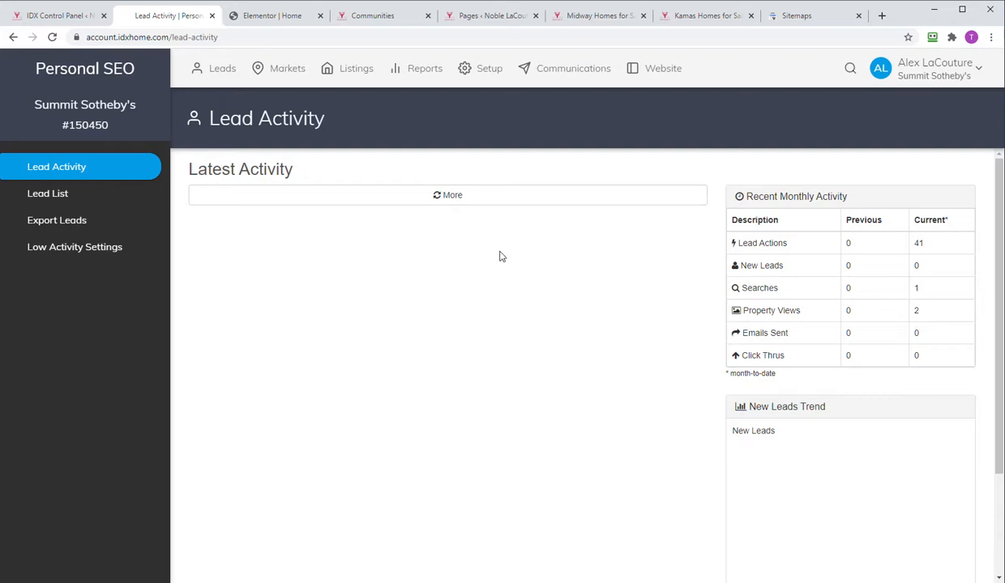
Open the list of markets in the IDX account, show 100 entries per page and review the existing markets
click(276, 71)
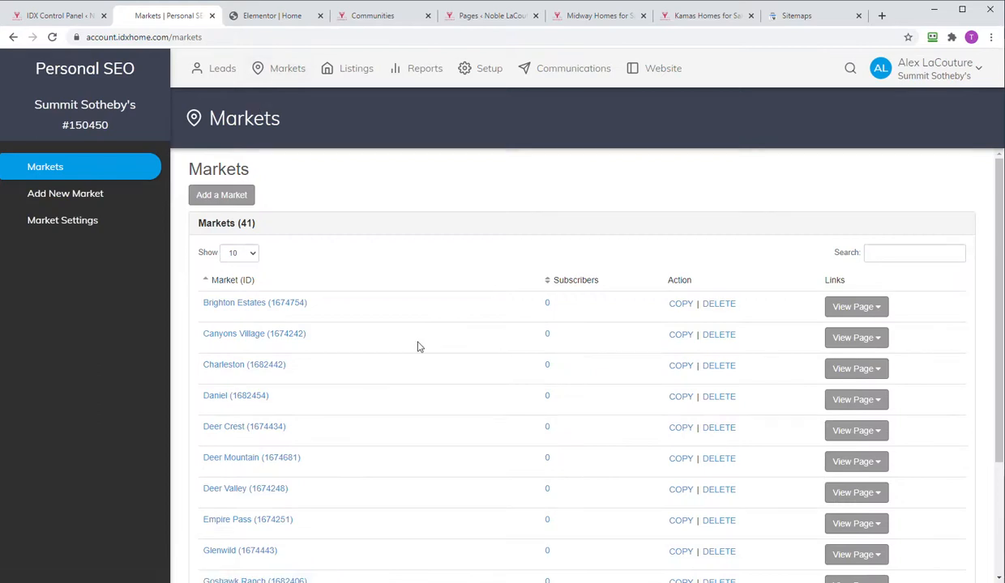
scroll(411, 346, down, 3)
scroll(365, 346, up, 3)
scroll(357, 342, down, 3)
scroll(348, 336, up, 3)
scroll(348, 336, down, 3)
scroll(347, 336, up, 3)
click(248, 252)
click(247, 290)
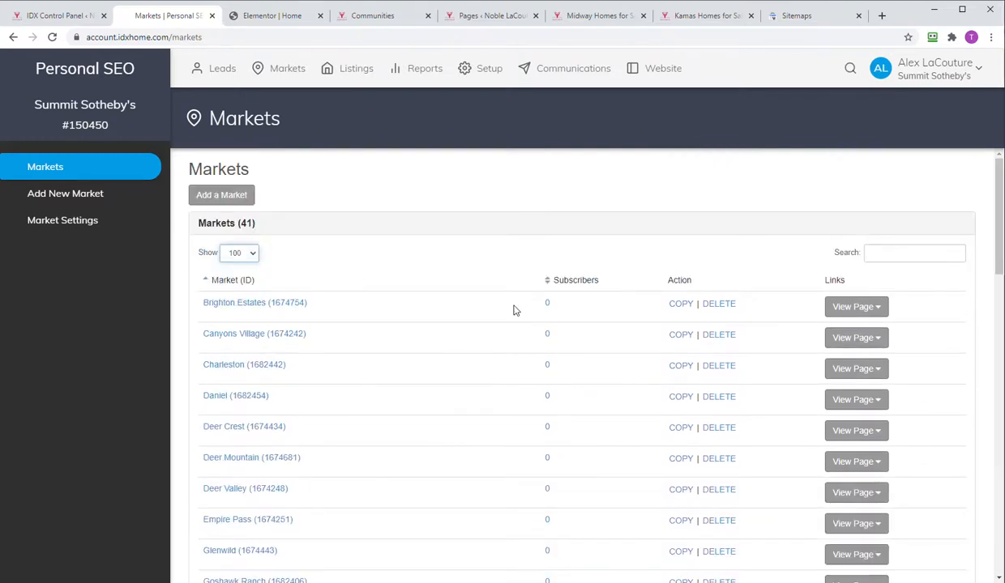
scroll(348, 320, down, 15)
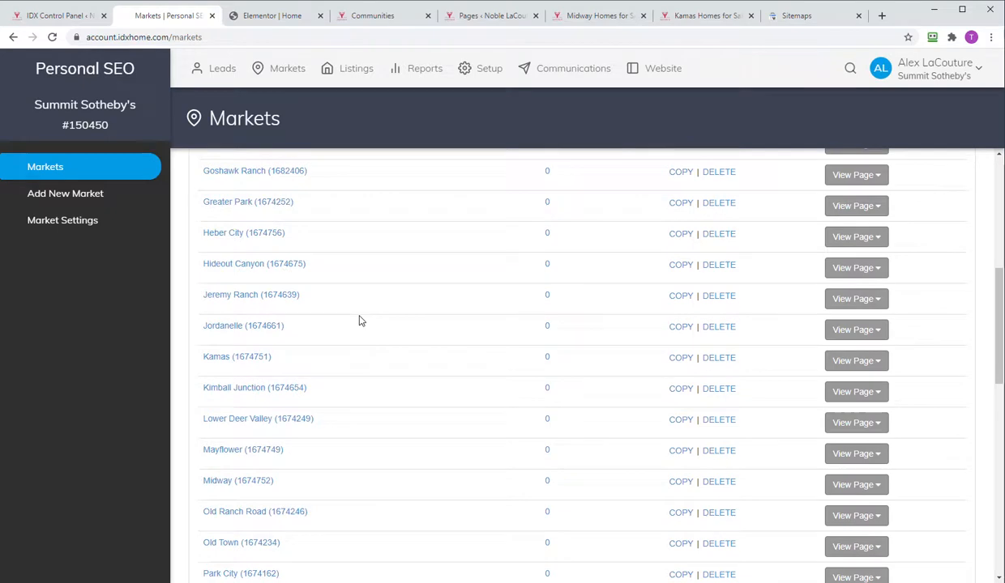
scroll(390, 403, up, 10)
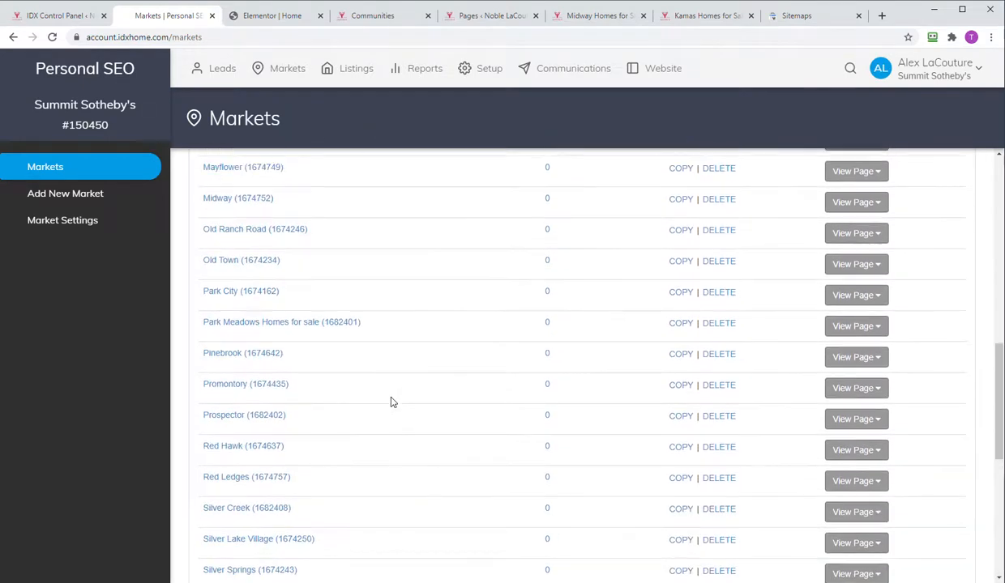
scroll(390, 402, up, 5)
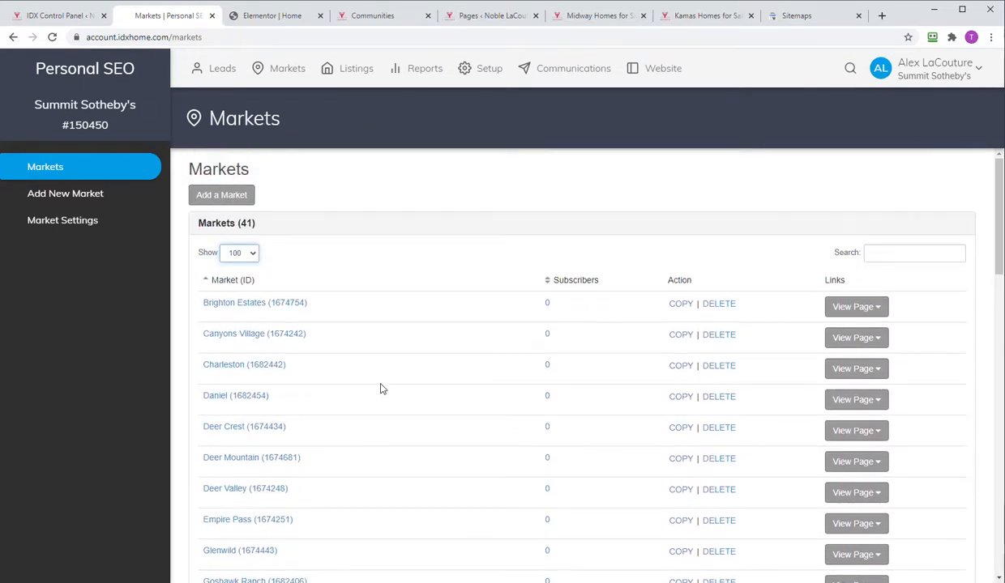
Start a new market named "Heber Valley Homes for Sale" with the Polygon Search type
click(235, 208)
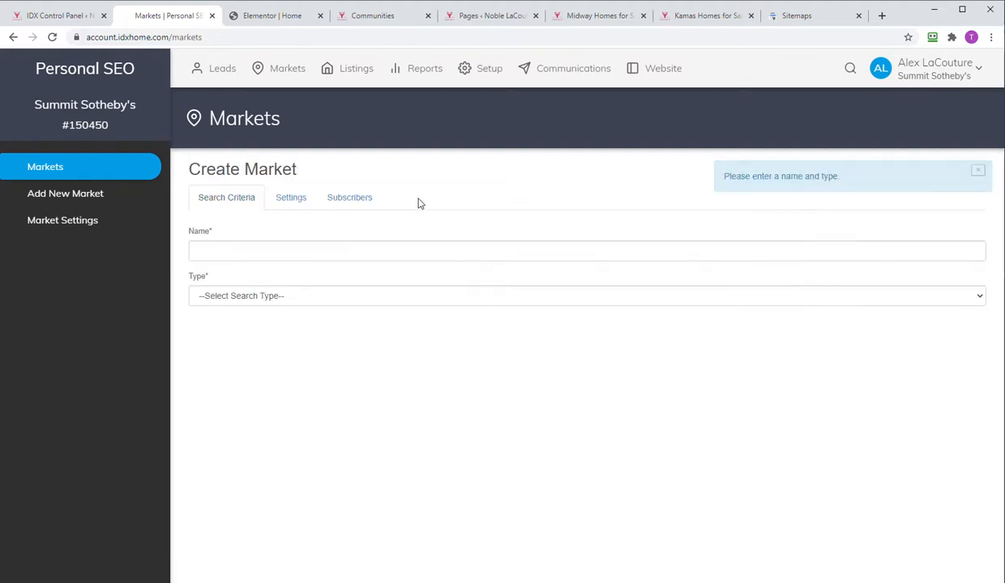
click(297, 253)
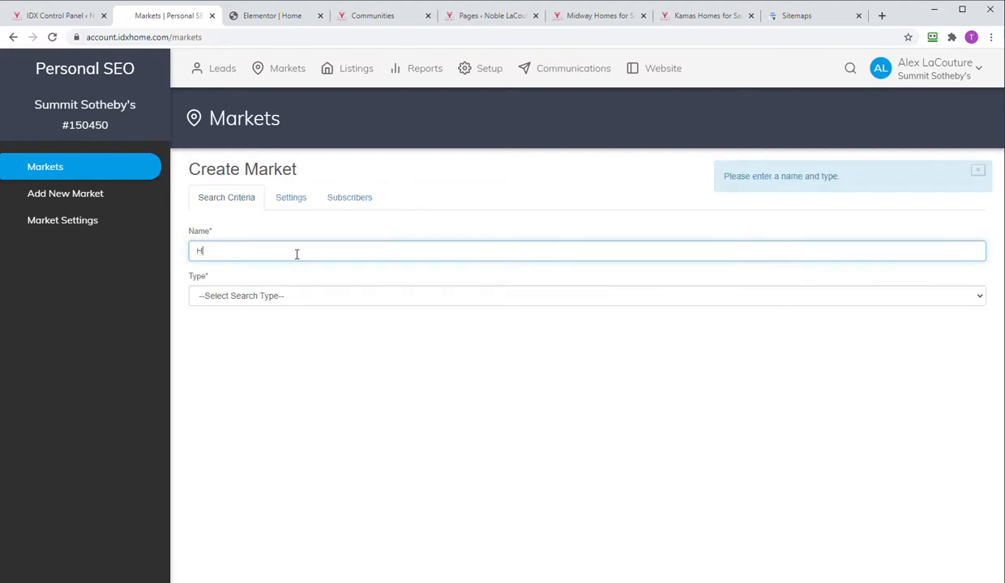
text(Heber Valley Homes for)
click(228, 295)
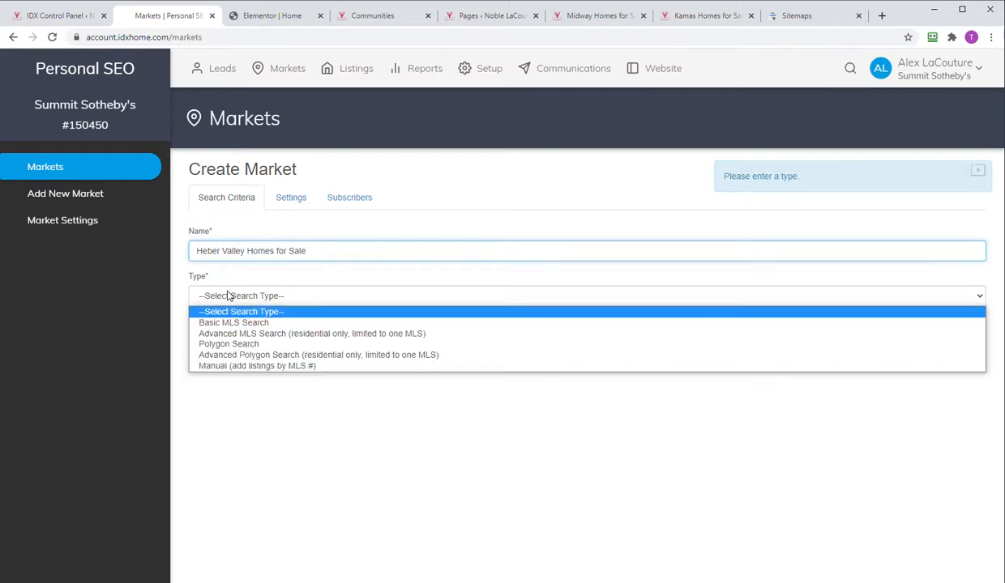
click(265, 344)
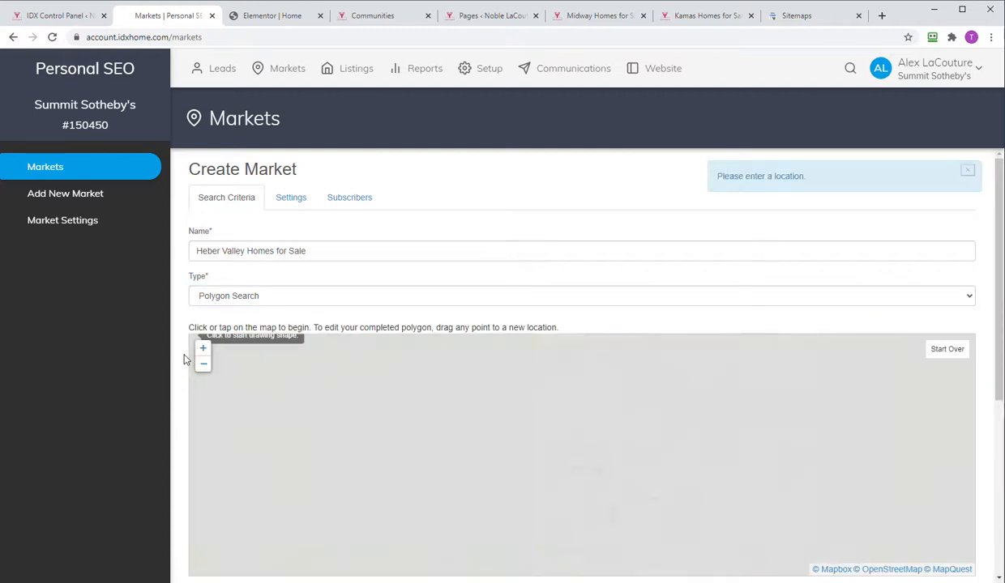
Examine the search criteria offered by the Advanced Polygon Search type and return the market's type to Polygon Search
scroll(180, 329, down, 3)
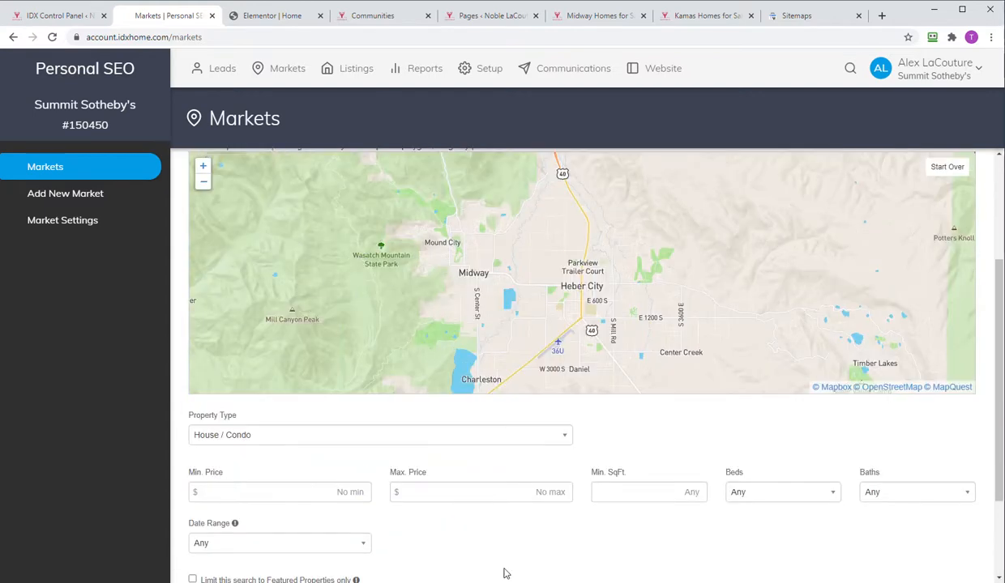
scroll(348, 476, down, 2)
scroll(523, 426, up, 3)
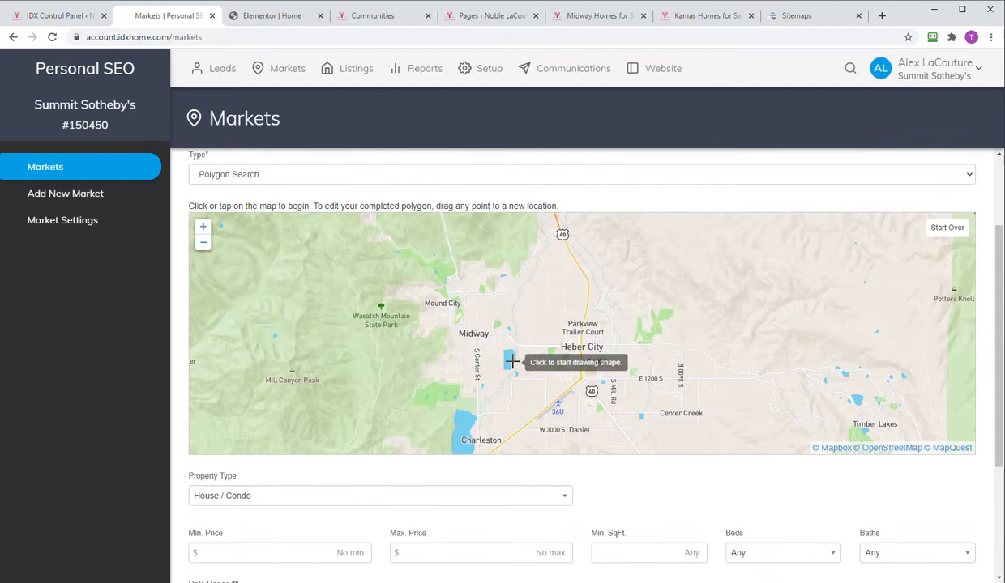
scroll(512, 362, up, 2)
click(236, 294)
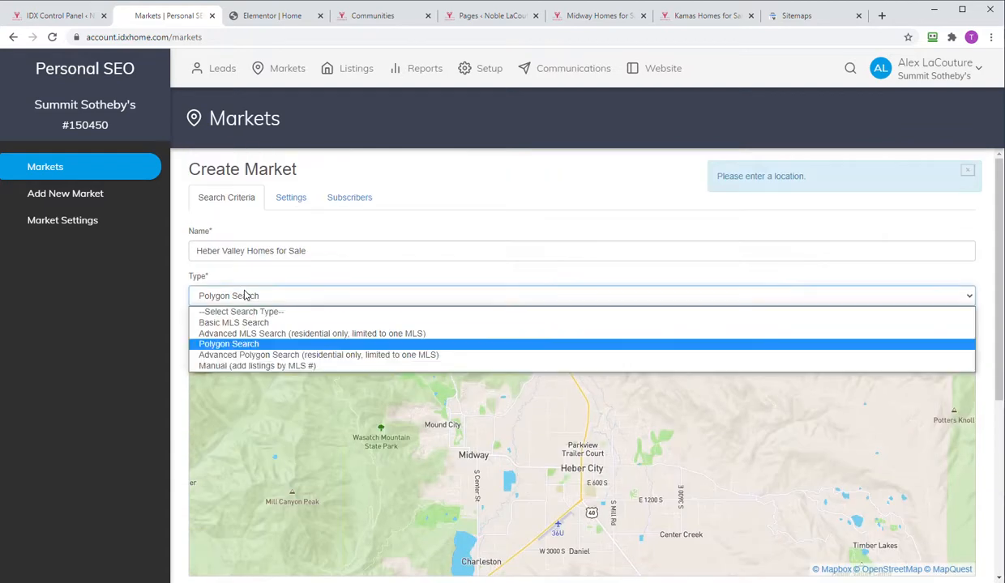
click(261, 355)
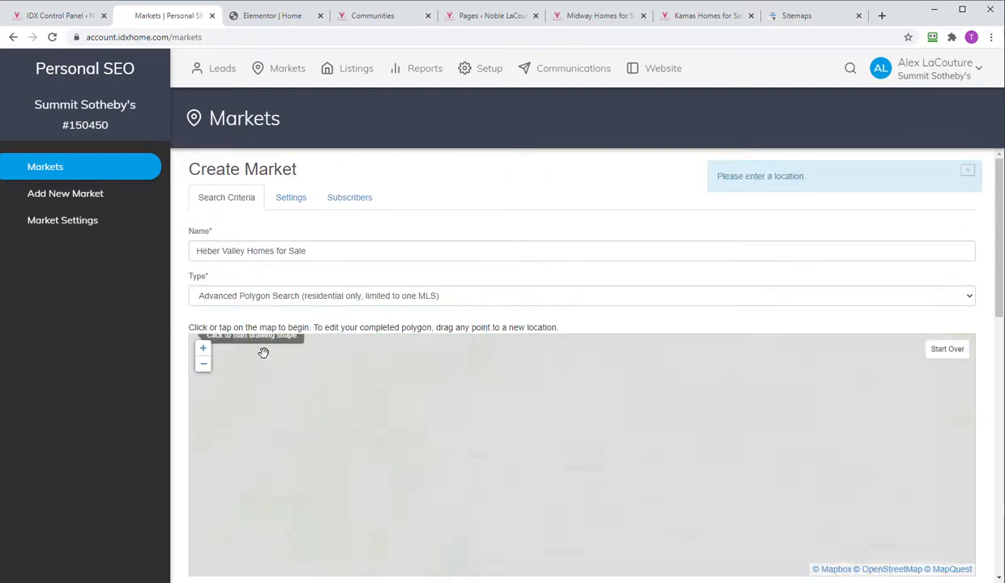
scroll(185, 355, down, 8)
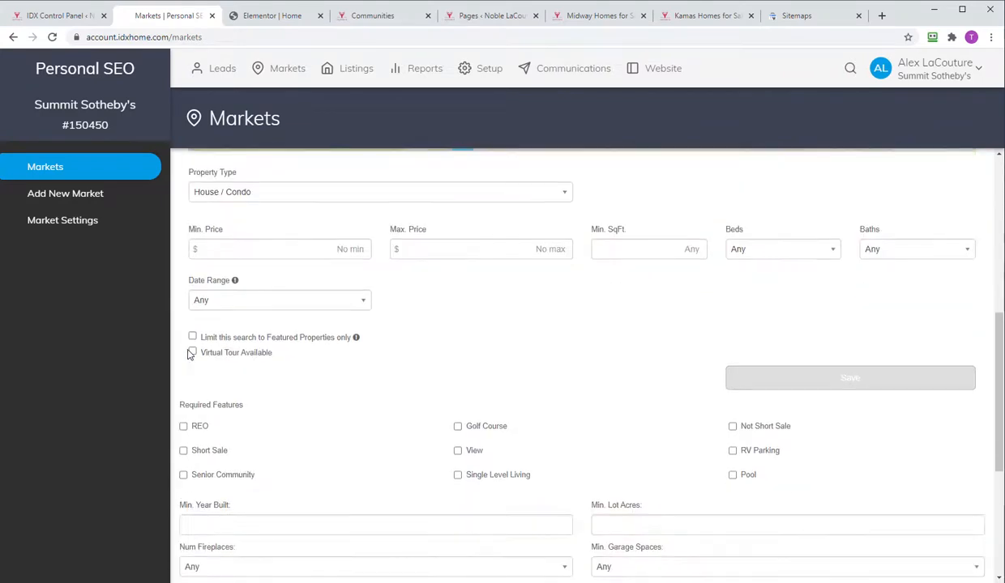
scroll(397, 413, down, 2)
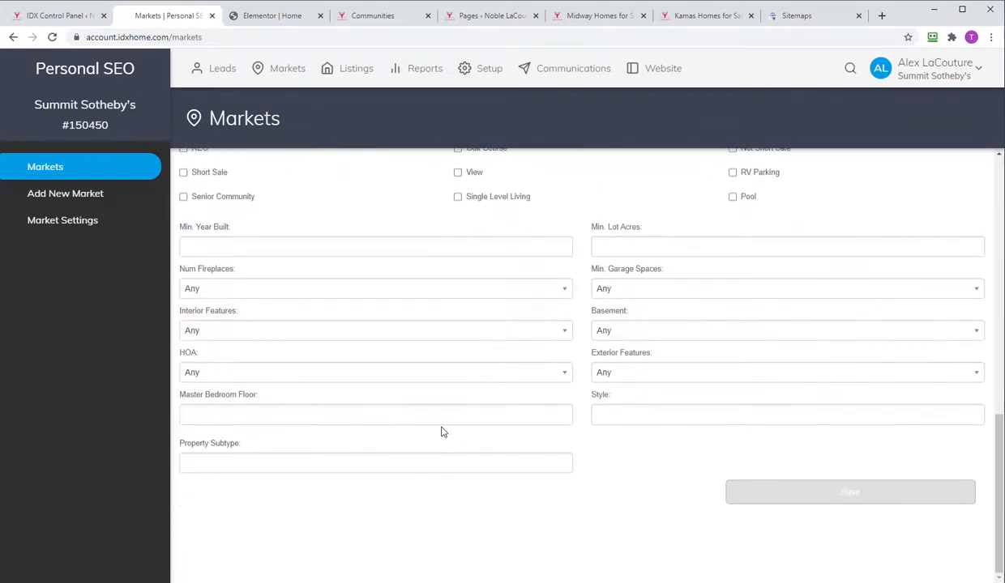
scroll(440, 425, up, 3)
scroll(437, 419, down, 3)
scroll(406, 464, up, 3)
scroll(406, 466, up, 6)
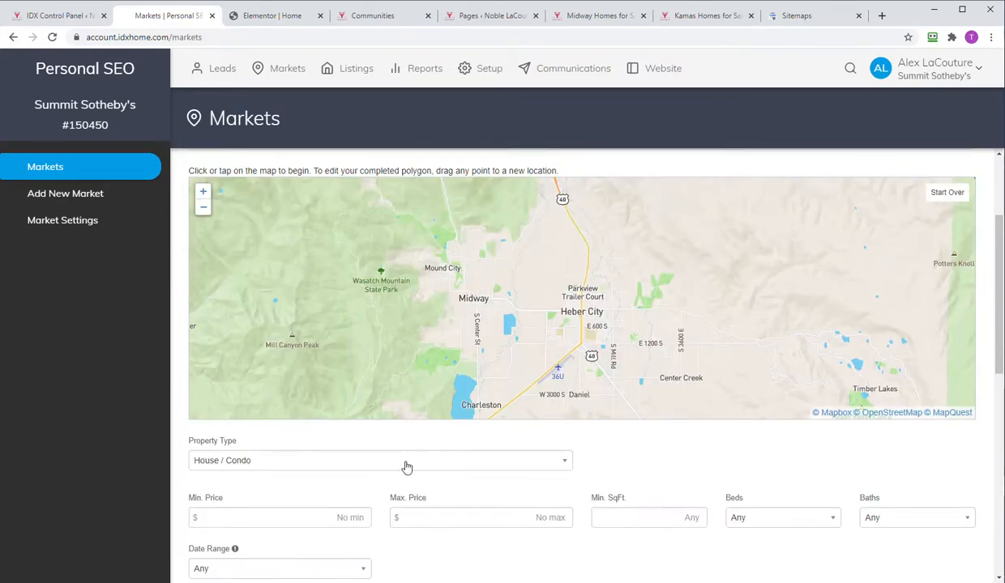
click(397, 295)
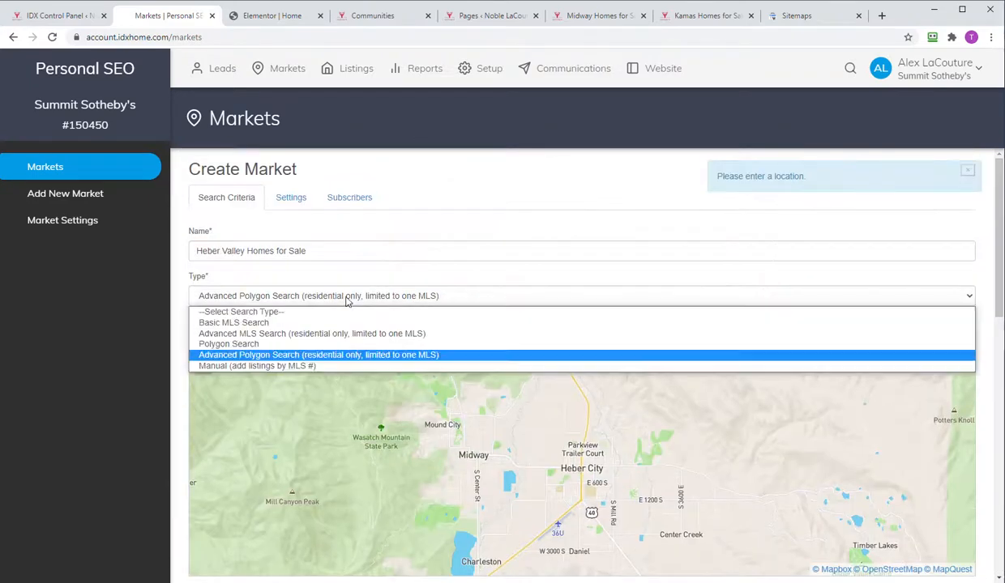
click(265, 343)
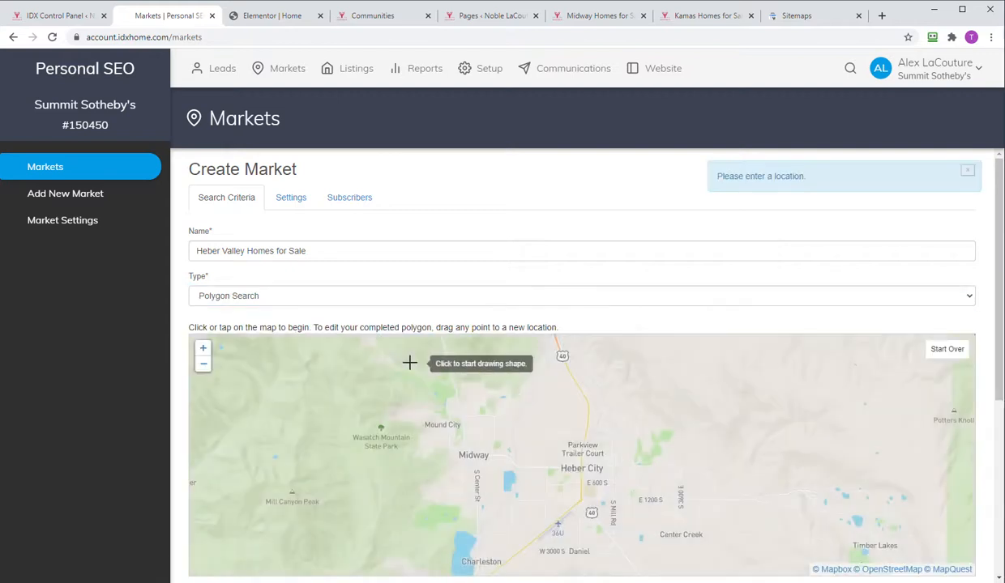
scroll(591, 446, down, 1)
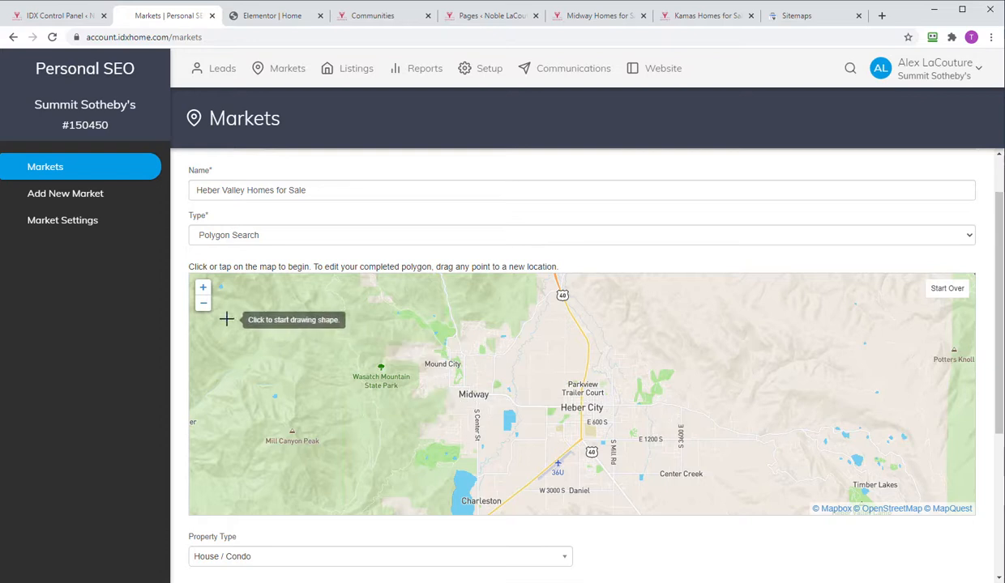
click(203, 304)
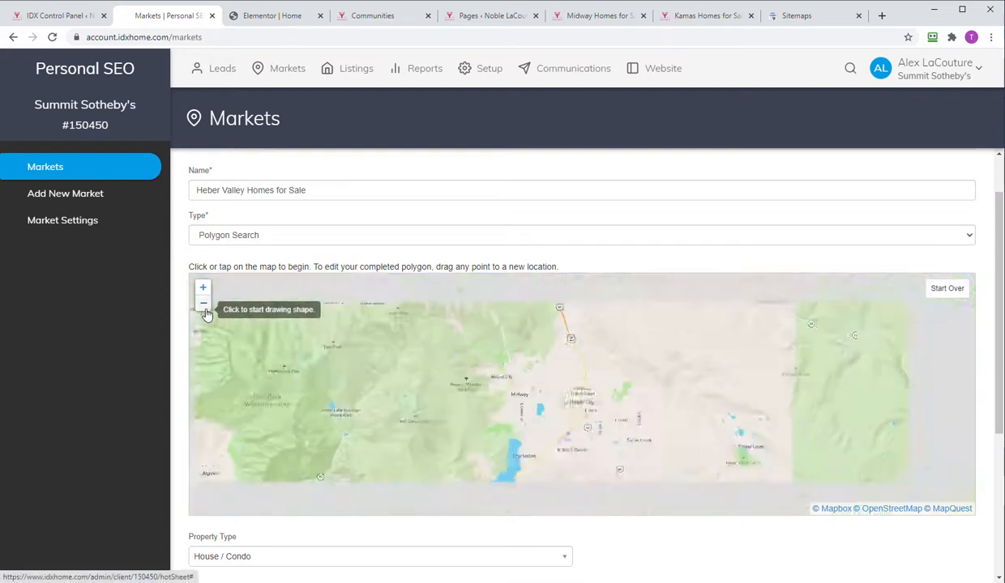
click(203, 304)
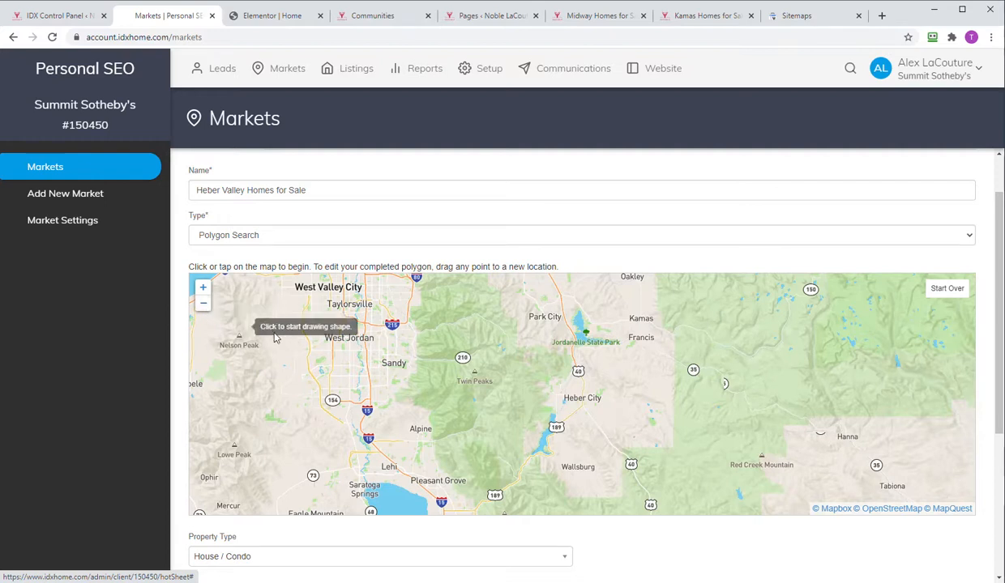
click(203, 286)
click(204, 304)
mouse_move(639, 406)
mouse_down()
mouse_move(359, 437)
mouse_move(751, 450)
mouse_move(621, 413)
mouse_move(693, 363)
mouse_move(640, 433)
mouse_move(637, 379)
mouse_move(643, 443)
mouse_move(643, 411)
mouse_up()
click(643, 411)
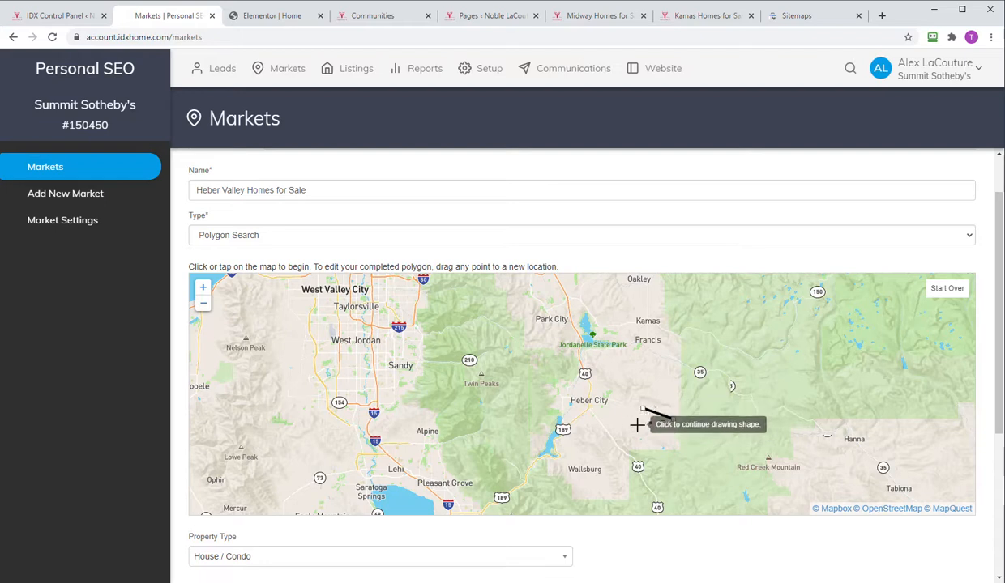
click(947, 288)
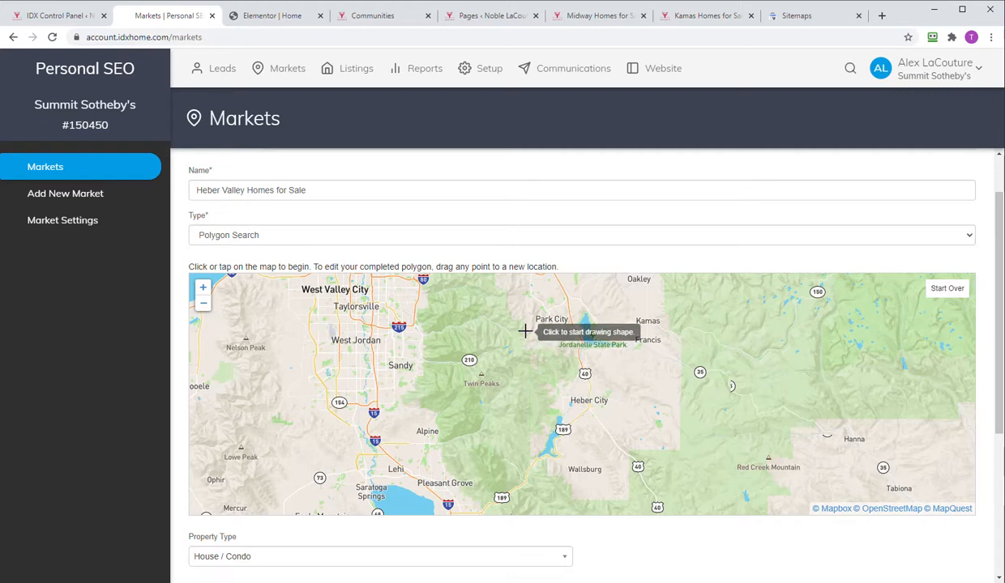
Outline the Heber Valley area on the map with a roughly rectangular polygon from Park City down to Wallsburg and save the market
click(203, 306)
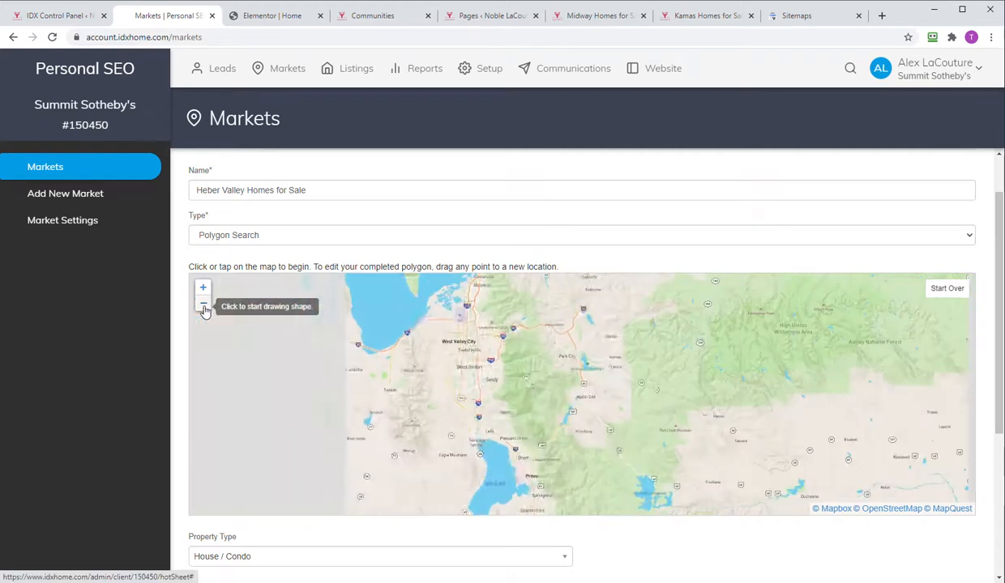
click(204, 288)
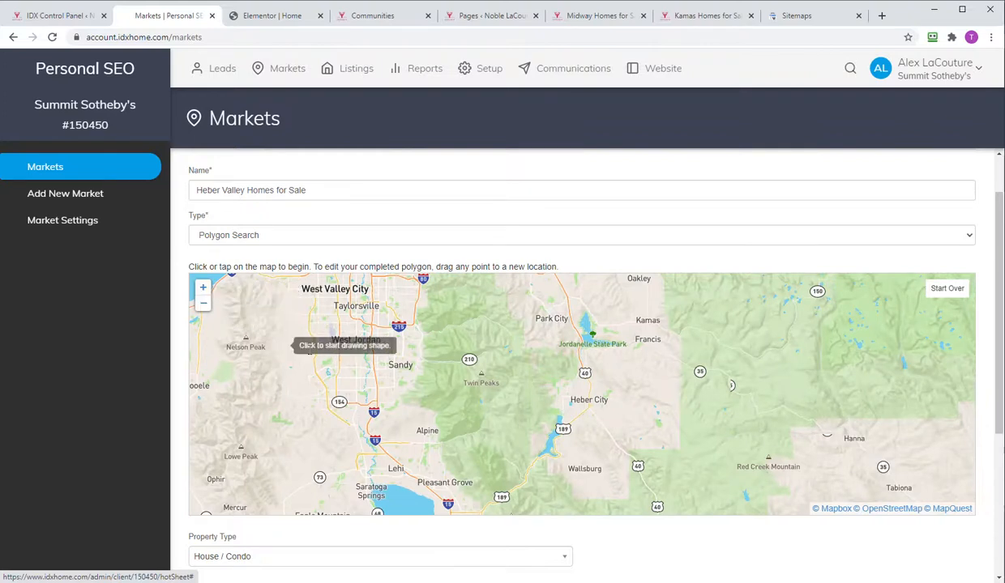
click(548, 313)
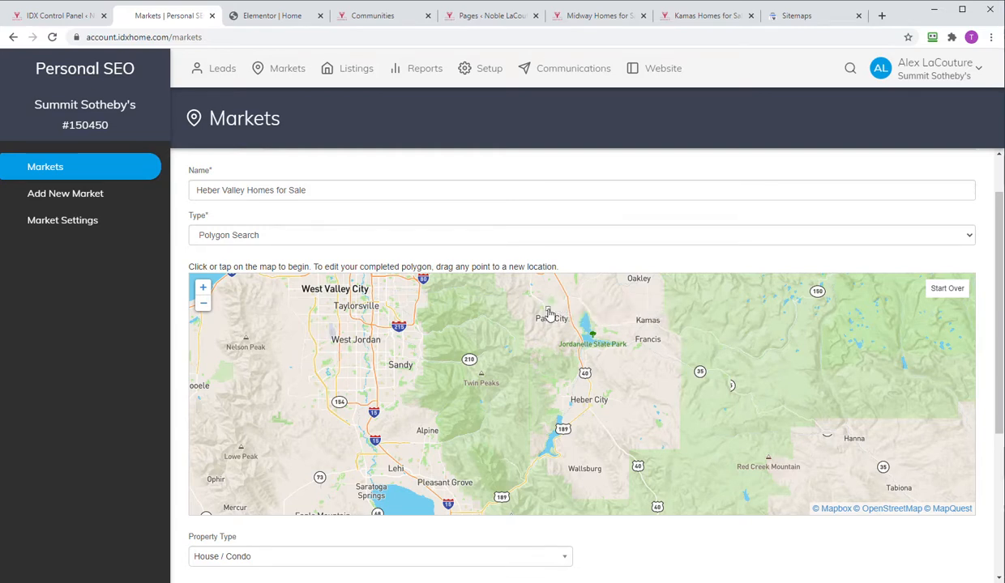
click(620, 308)
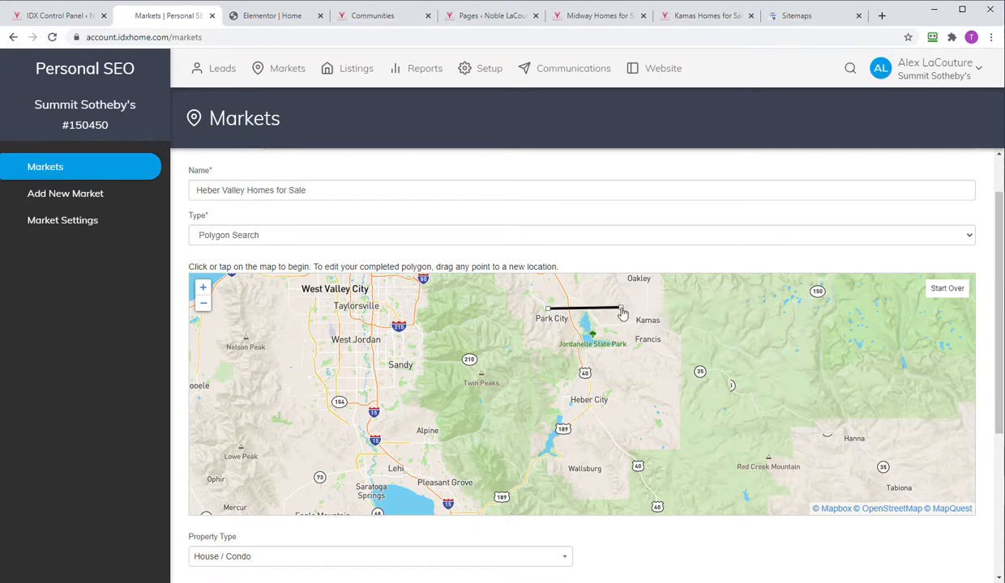
click(625, 460)
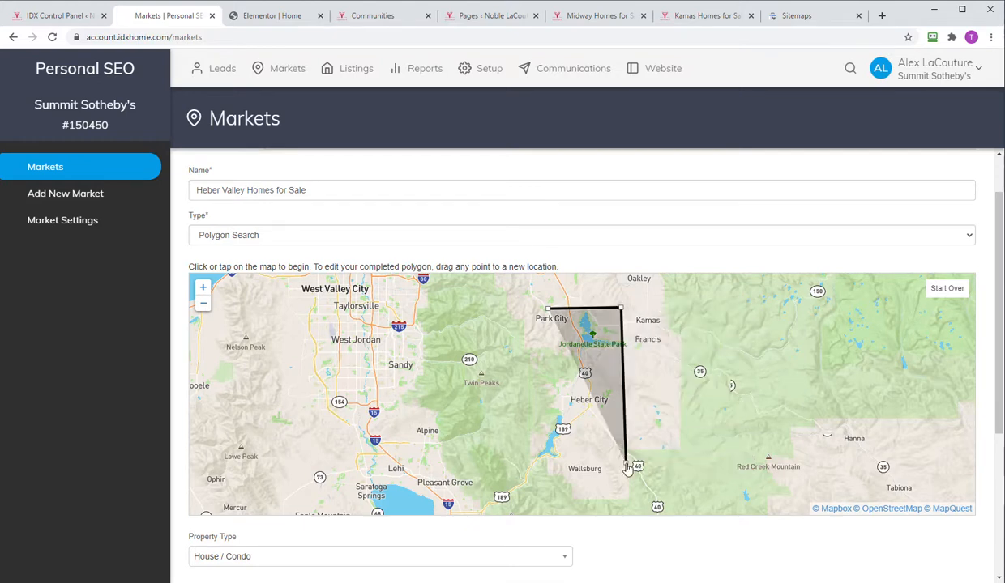
click(544, 465)
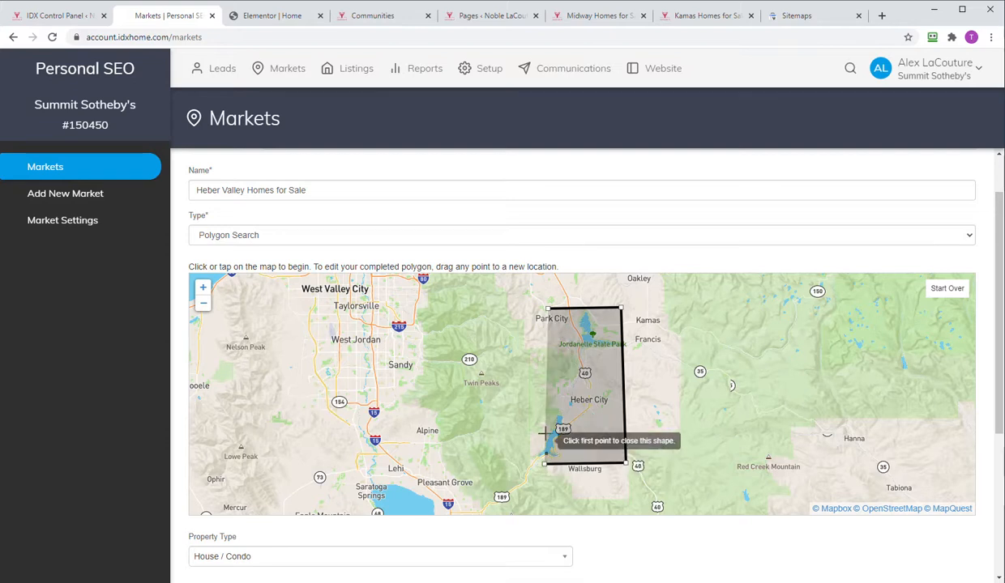
click(539, 312)
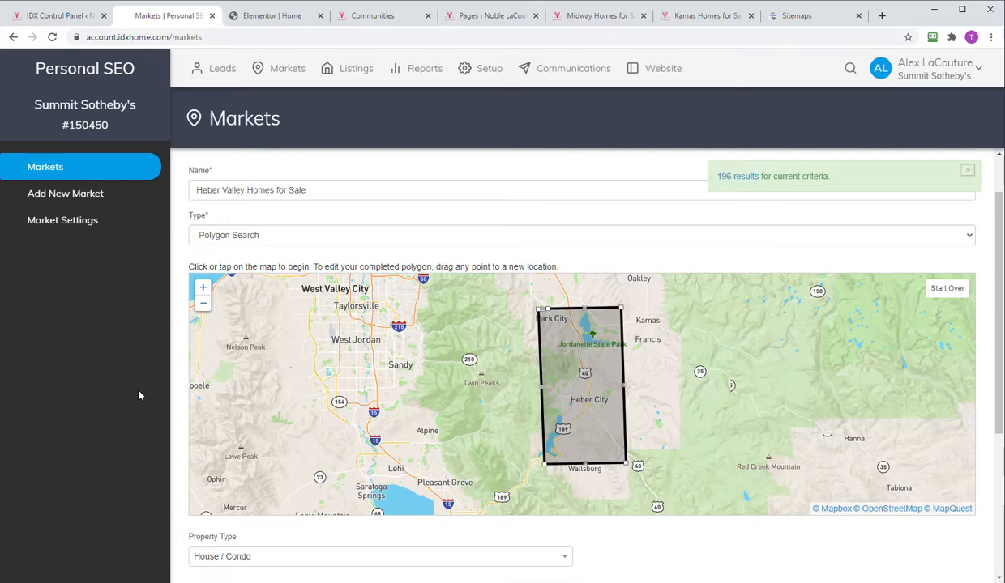
drag(1002, 339, 982, 478)
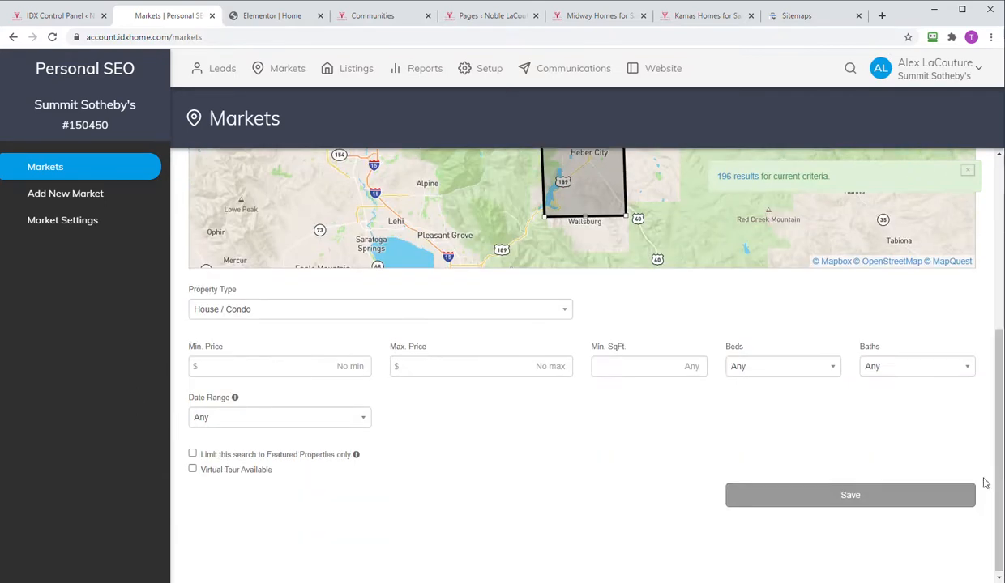
click(853, 495)
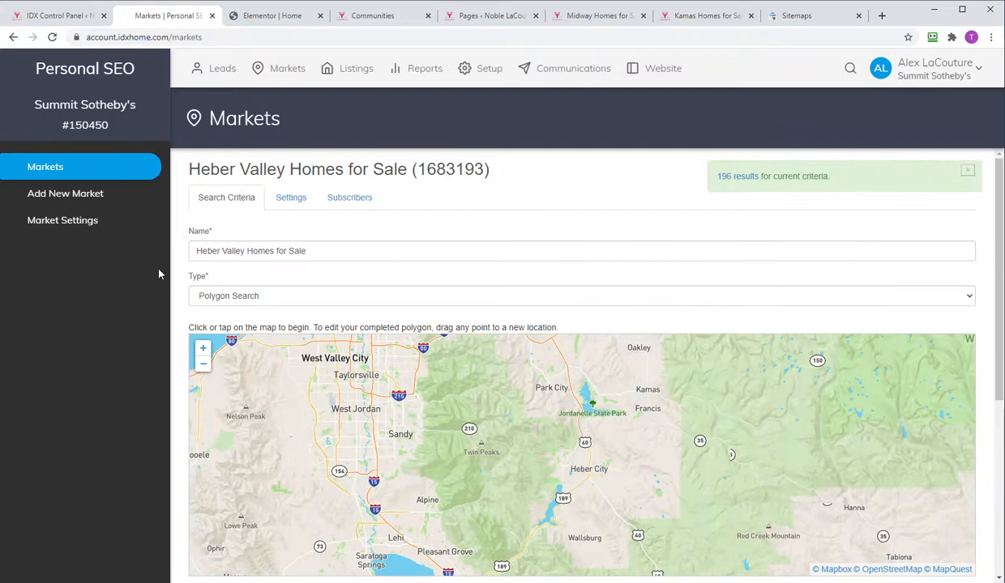
Return to the list of markets, search it for "heber" and open the Heber Valley Homes for Sale market
click(47, 166)
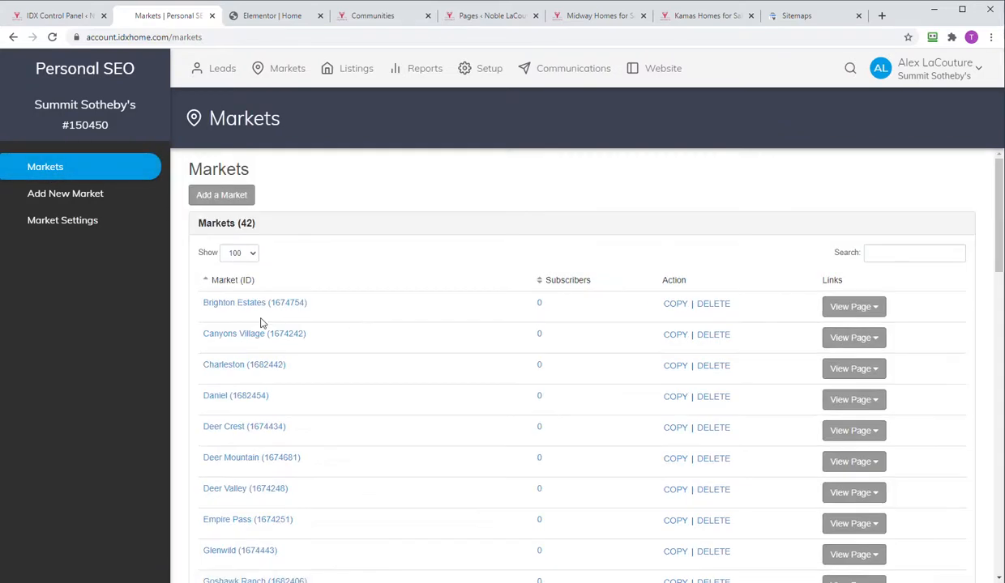
click(908, 254)
text(heber)
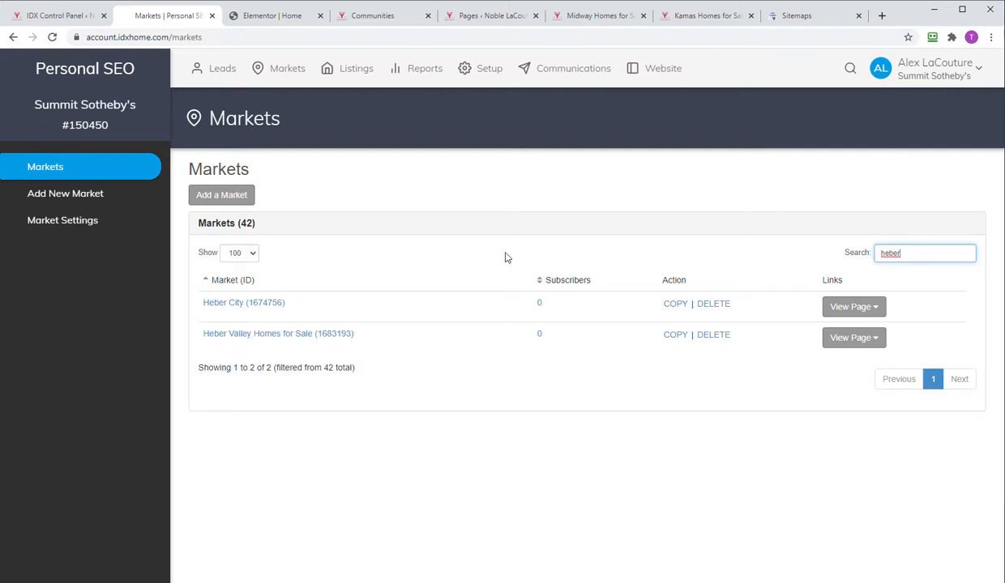
click(257, 337)
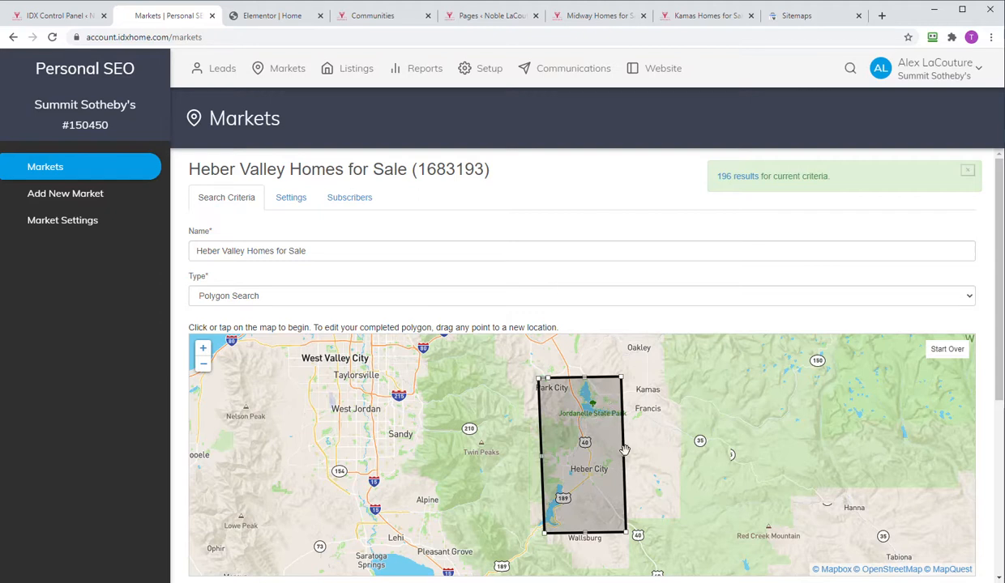
Move the midpoint of the polygon's eastern edge, beside Heber City, slightly inward and save the market
drag(624, 455, 650, 459)
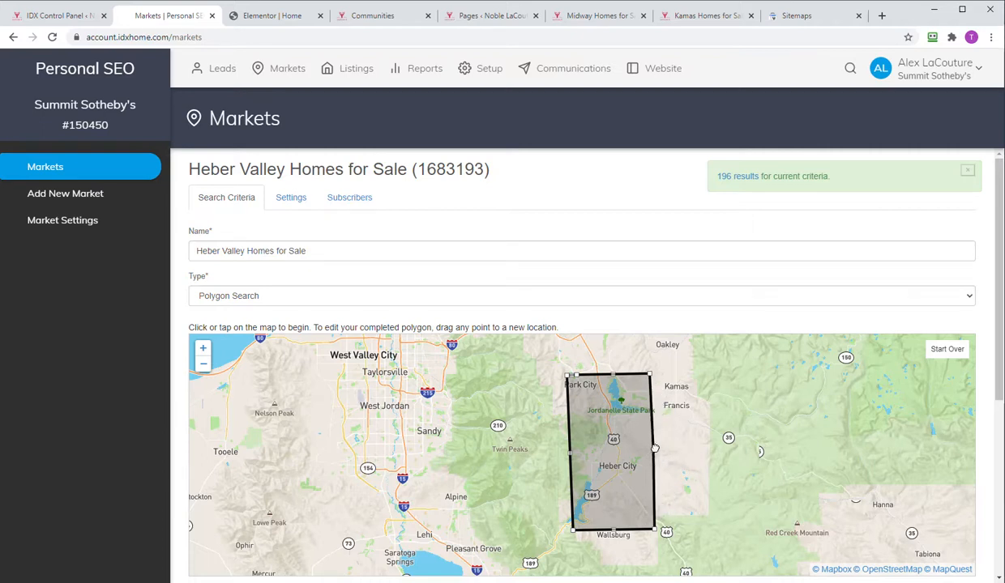
mouse_move(655, 450)
mouse_down()
mouse_move(653, 384)
mouse_move(653, 448)
mouse_up()
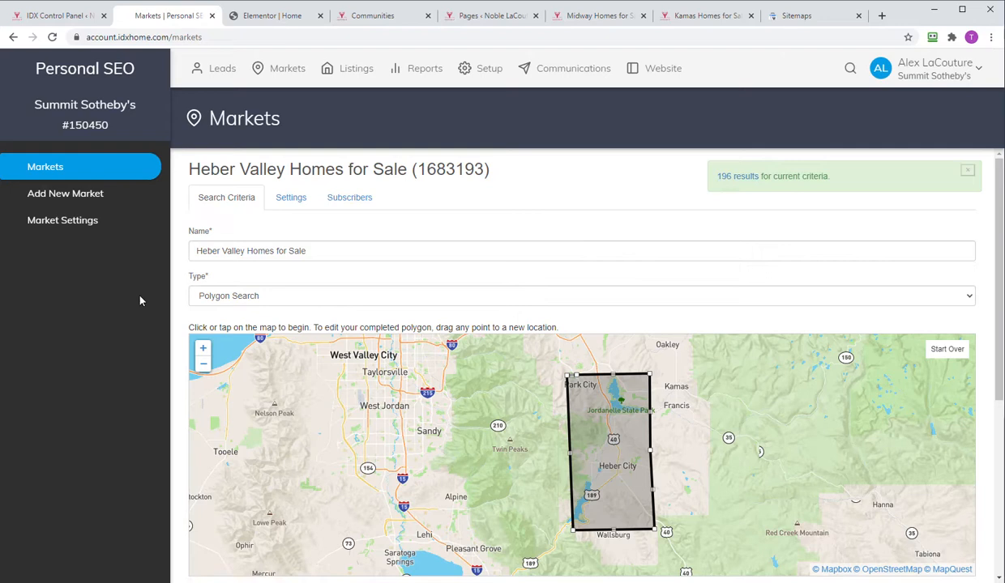
scroll(141, 321, down, 4)
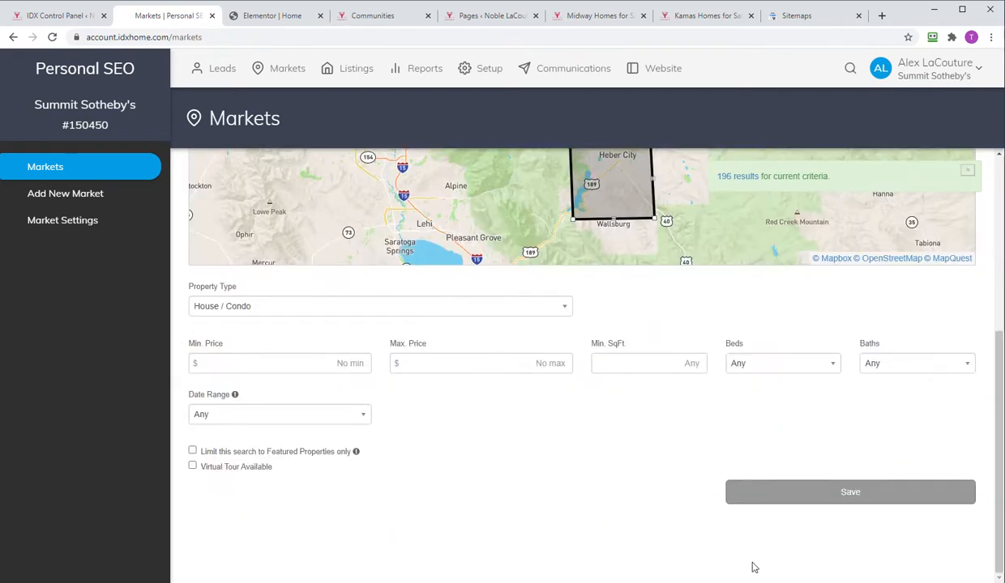
click(840, 493)
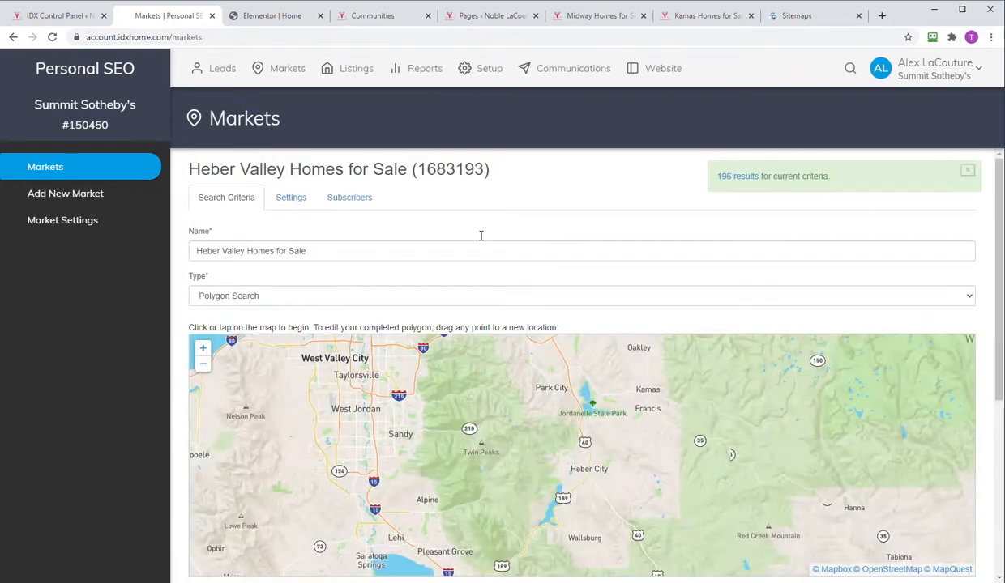
Select the ID number in the title of the Heber Valley Homes for Sale market
drag(416, 169, 482, 169)
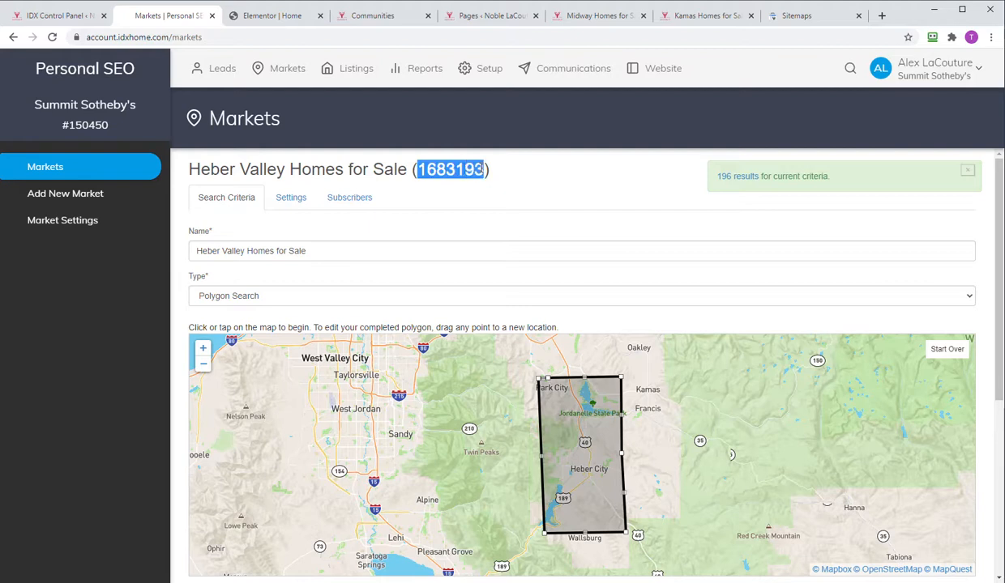
click(49, 15)
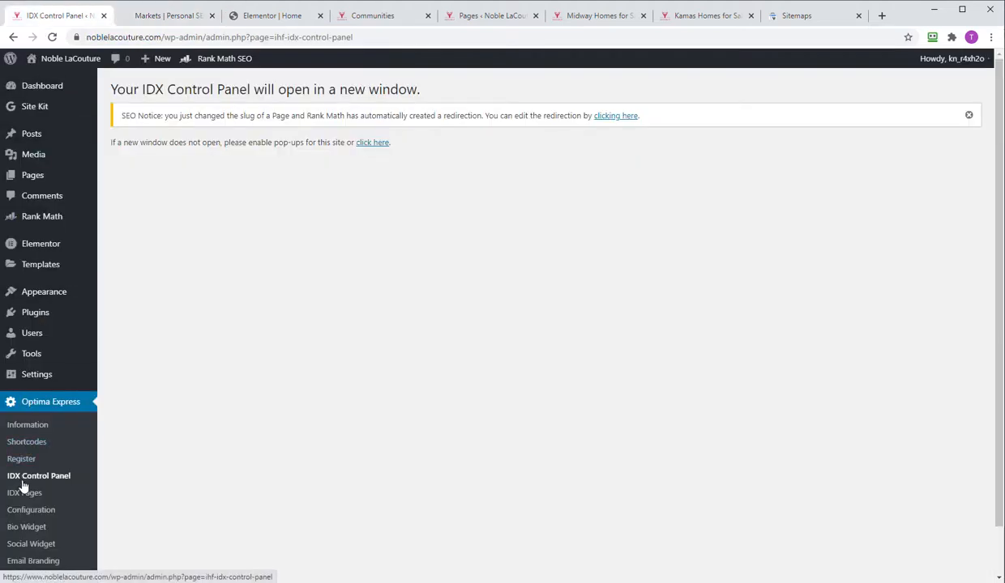
click(166, 15)
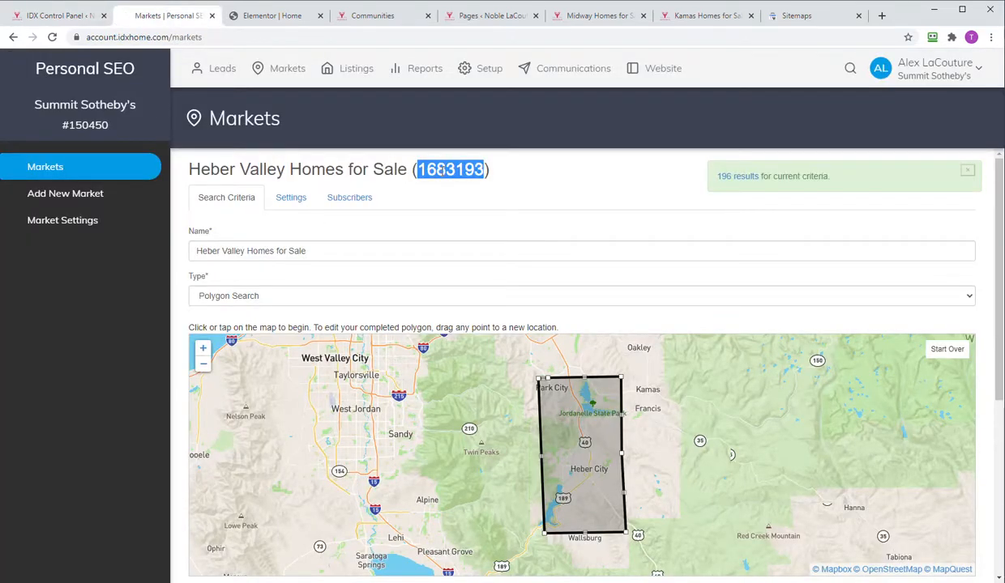
Switch to the WordPress dashboard, list all pages and duplicate the Charleston Homes for Sale page as a draft
click(55, 15)
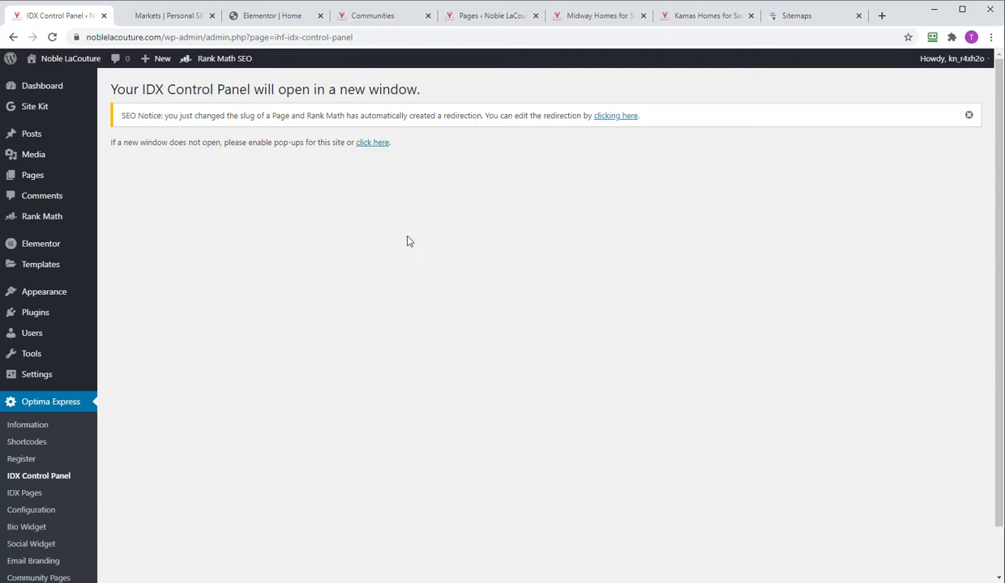
mouse_move(87, 173)
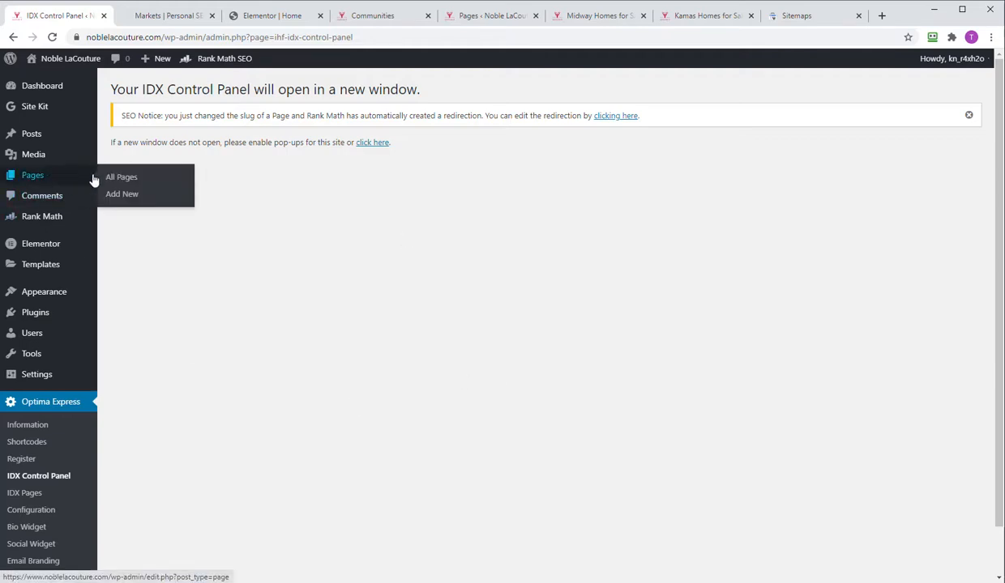
click(140, 178)
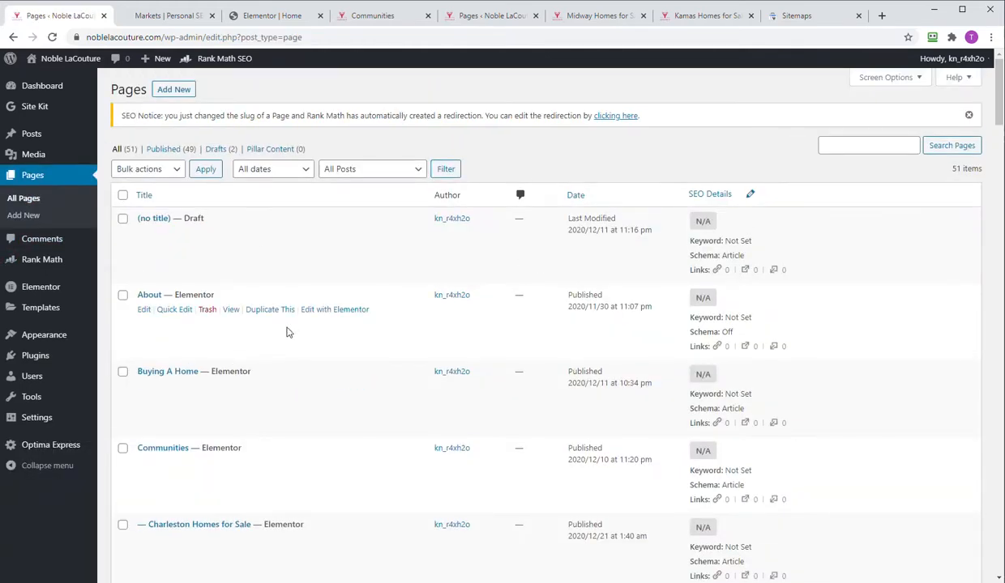
scroll(268, 323, down, 1)
scroll(269, 323, down, 3)
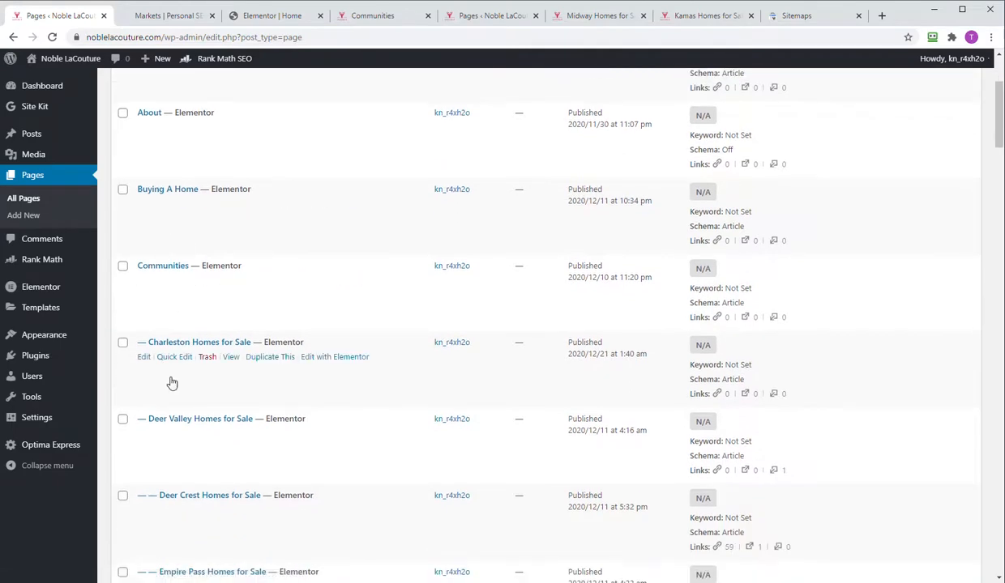
scroll(162, 340, down, 2)
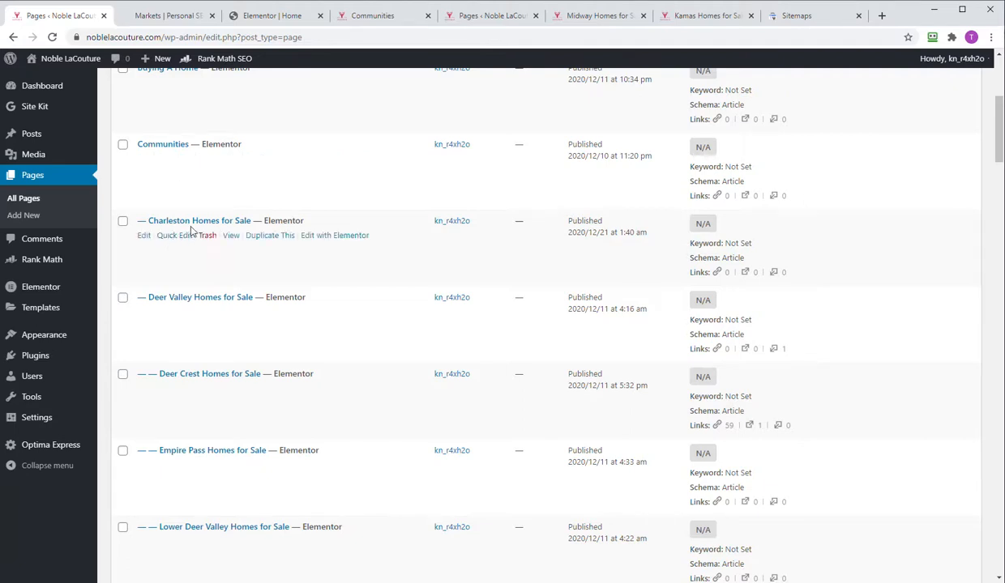
click(272, 236)
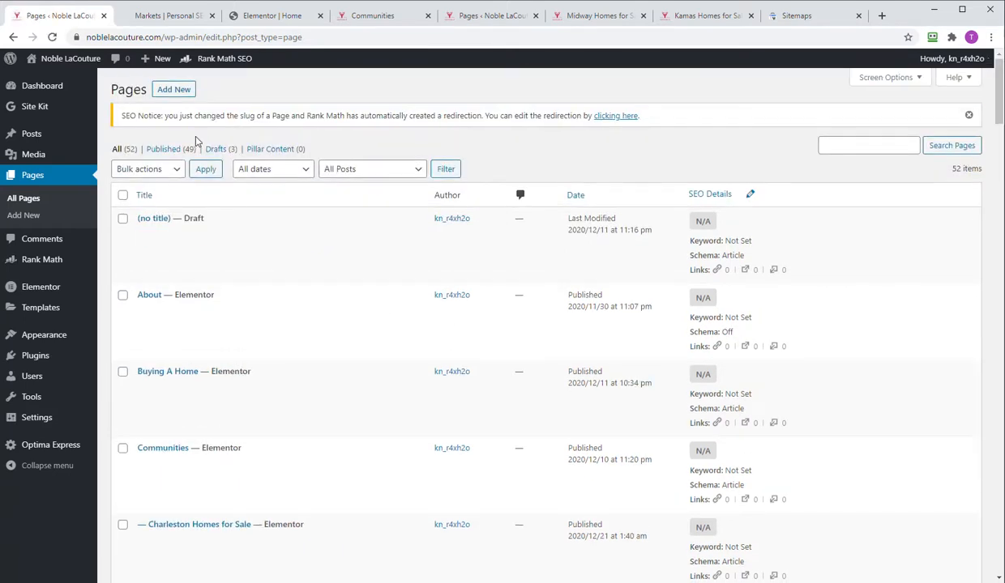
Open the duplicated Charleston draft in Elementor and change its banner heading to "Heber Valley Homes for Sale"
scroll(228, 179, down, 3)
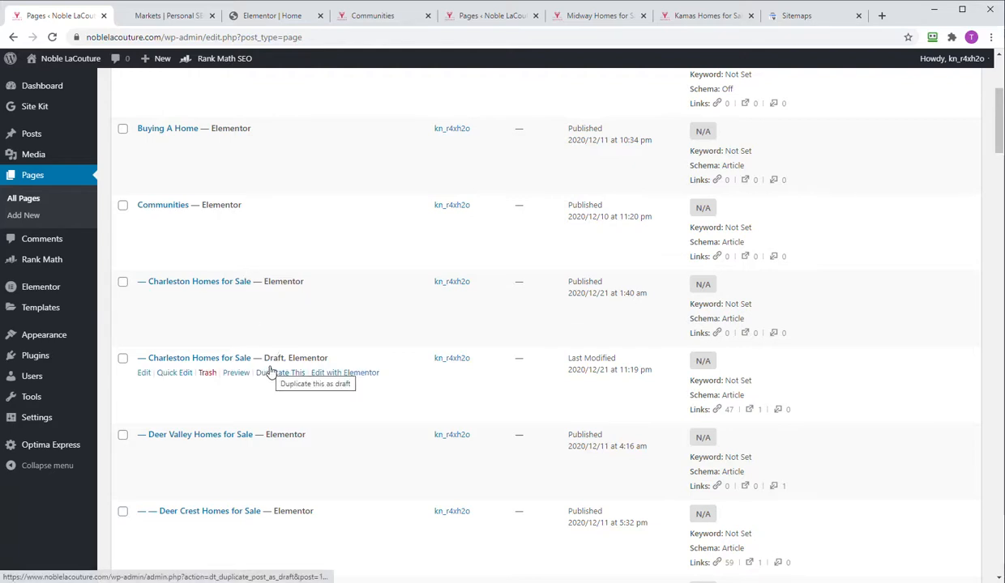
click(341, 377)
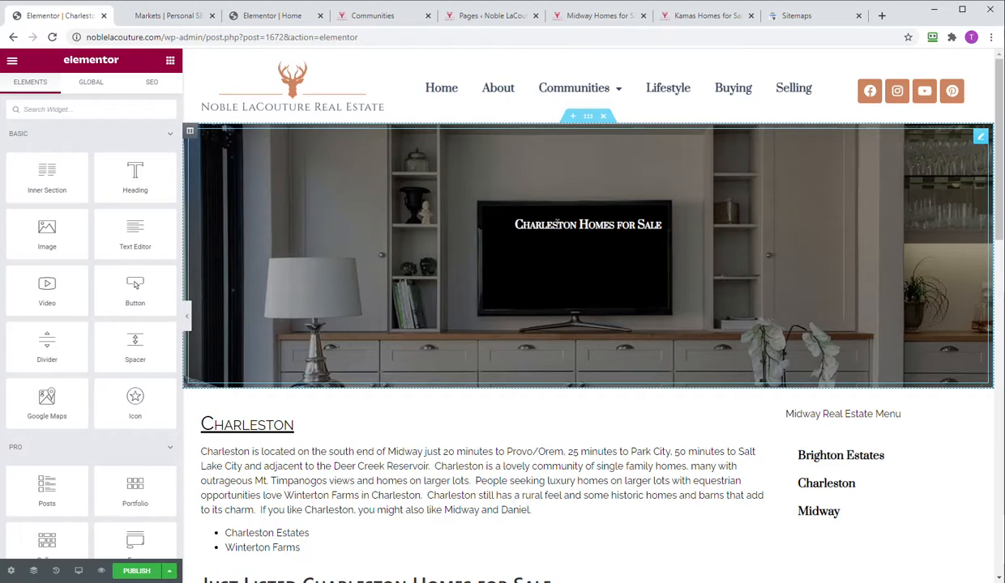
click(557, 225)
double_click(51, 168)
text(Heber Val)
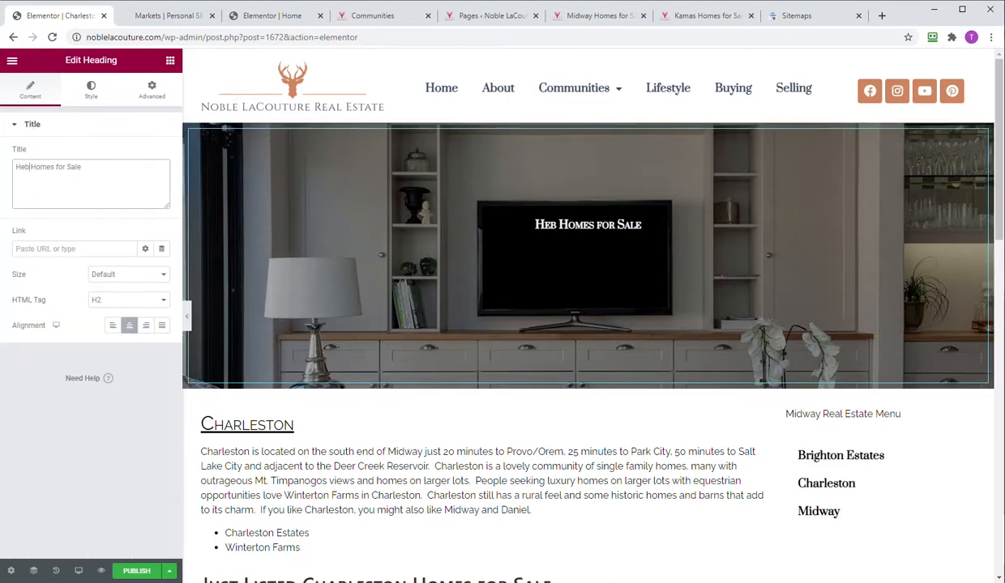
text(ley)
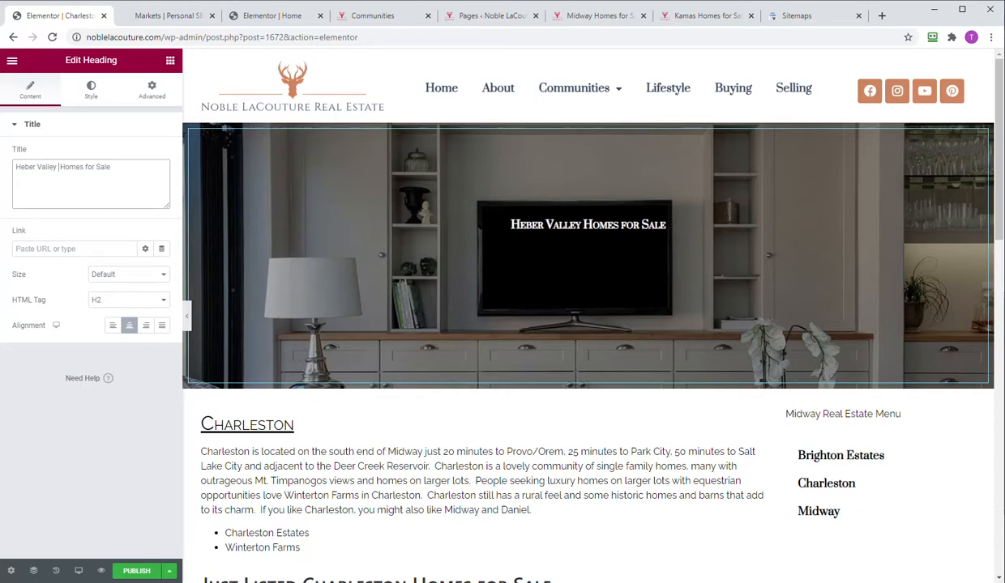
key(BackSpace)
Try the banner heading at XXL size, settle on XL and publish the page
click(131, 278)
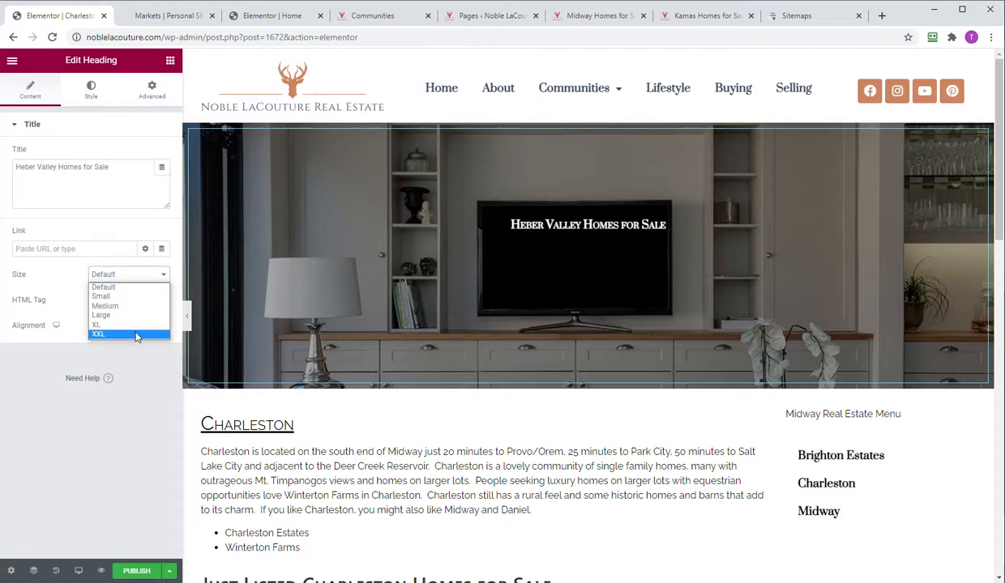
click(136, 334)
click(129, 277)
click(124, 327)
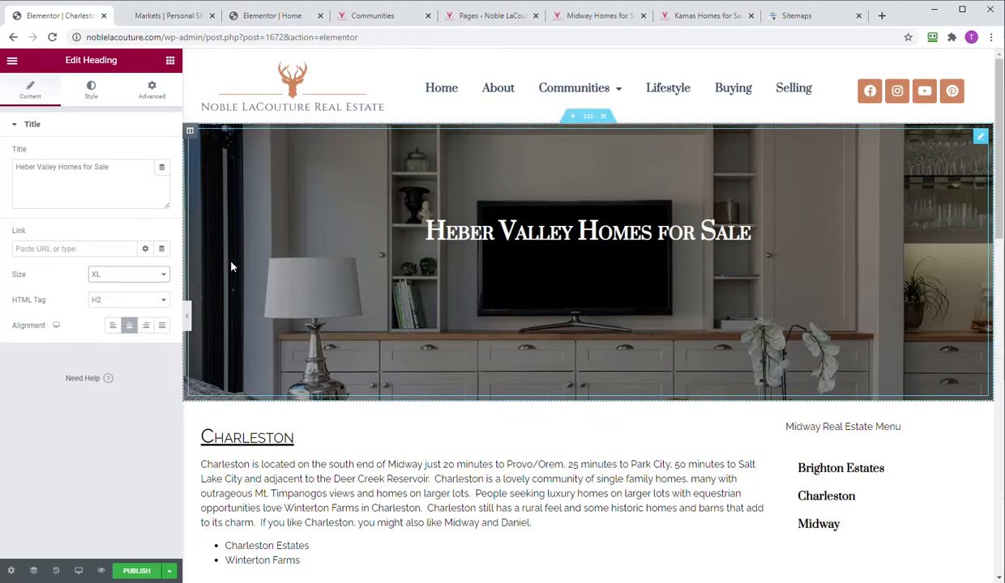
click(136, 571)
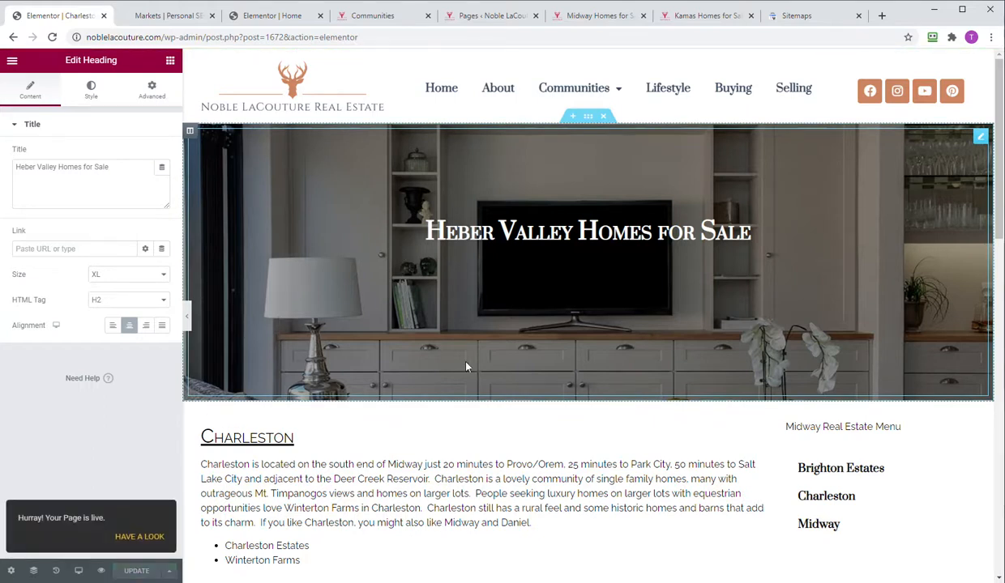
Delete the Charleston description text block below the banner
scroll(466, 367, down, 1)
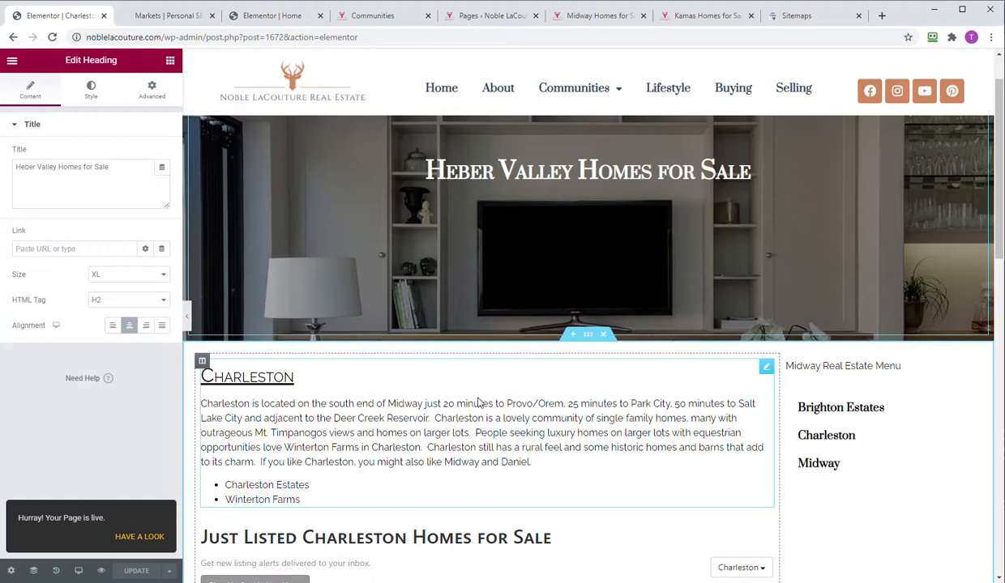
click(387, 429)
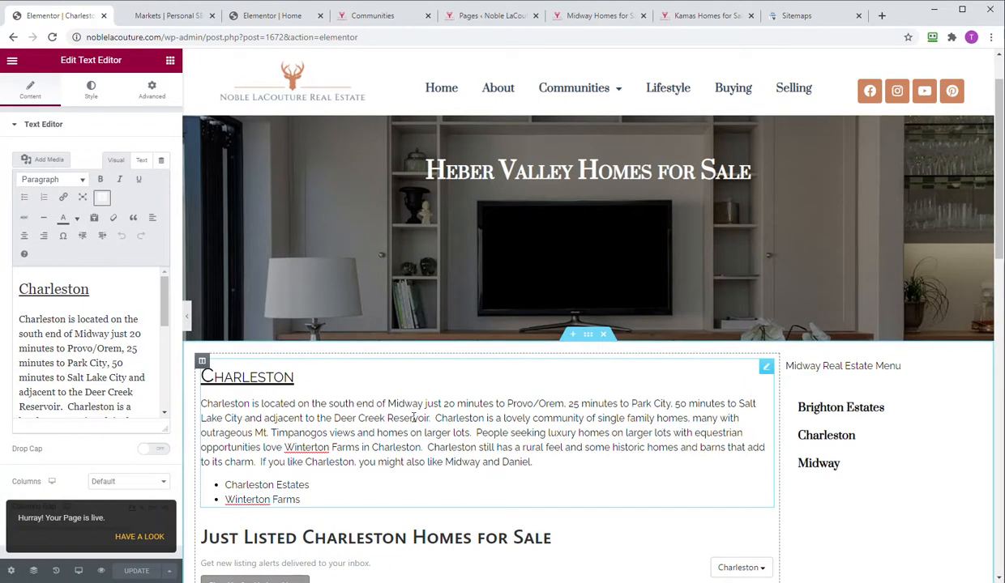
right_click(415, 392)
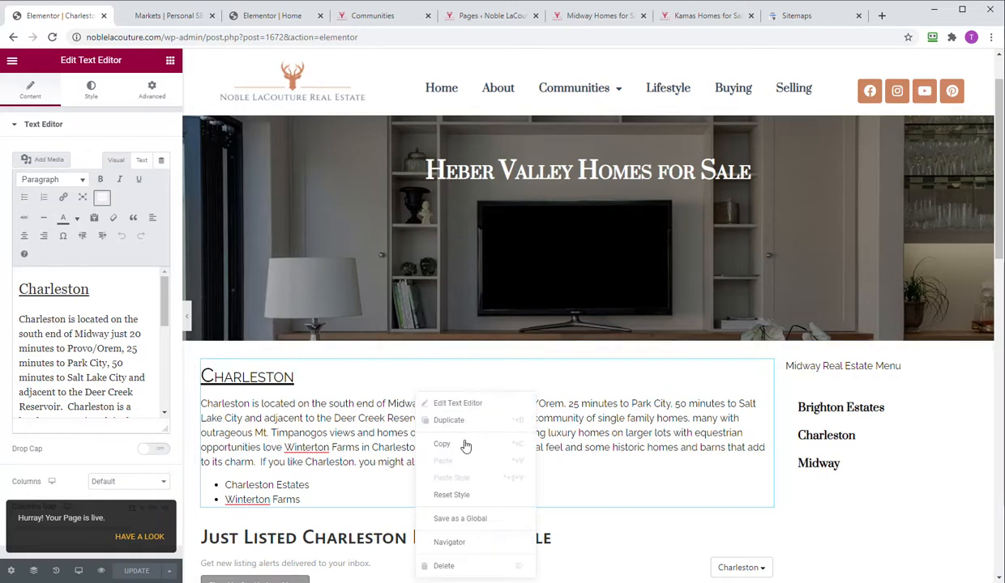
click(460, 566)
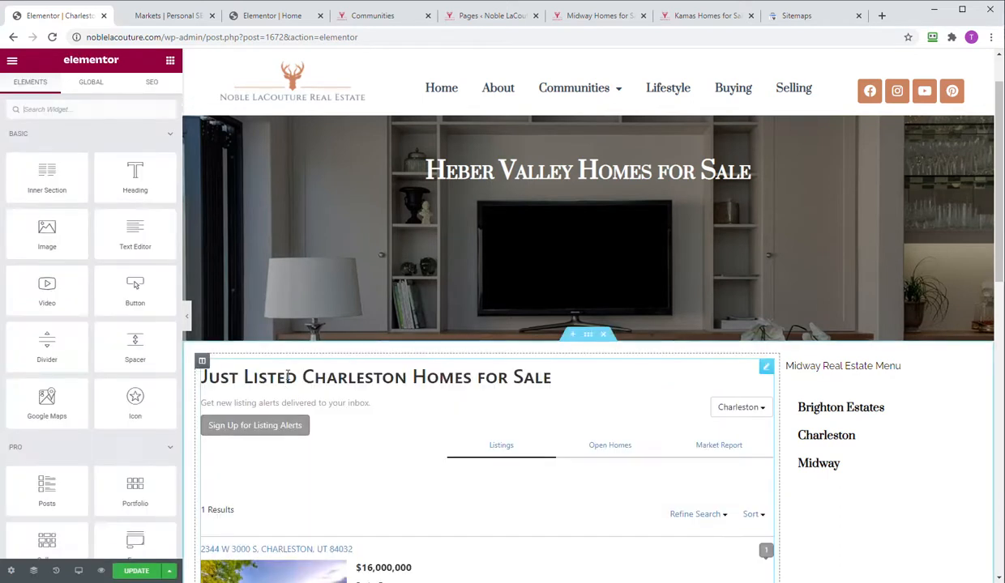
Change the heading in the listings shortcode to "Just Listed Heber Valley Homes for Sale"
click(333, 376)
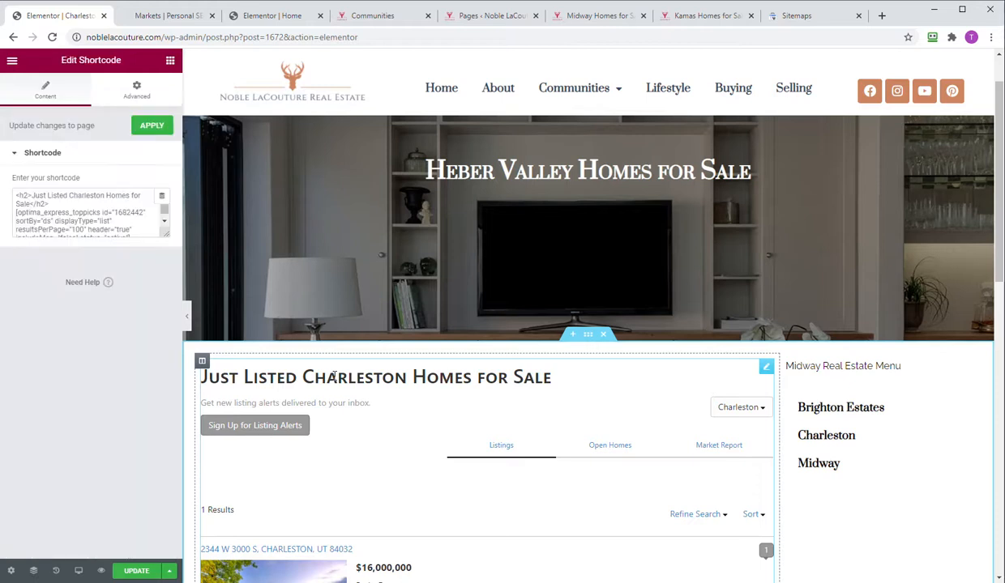
click(104, 196)
key(BackSpace)
key(BackSpace)
key(BackSpace)
key(BackSpace)
key(BackSpace)
key(BackSpace)
key(BackSpace)
key(BackSpace)
key(BackSpace)
key(BackSpace)
key(BackSpace)
text(He)
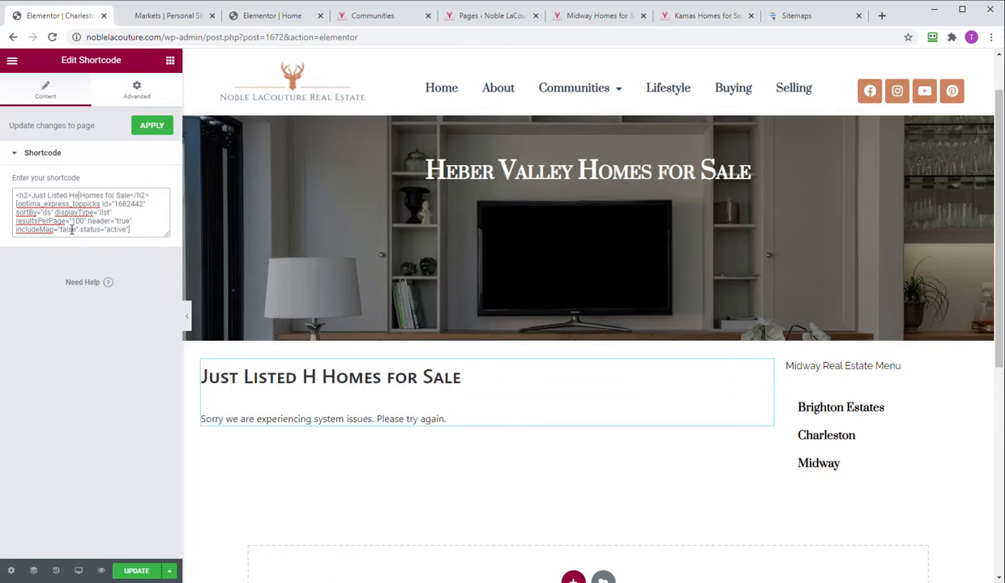
text(ber Vall)
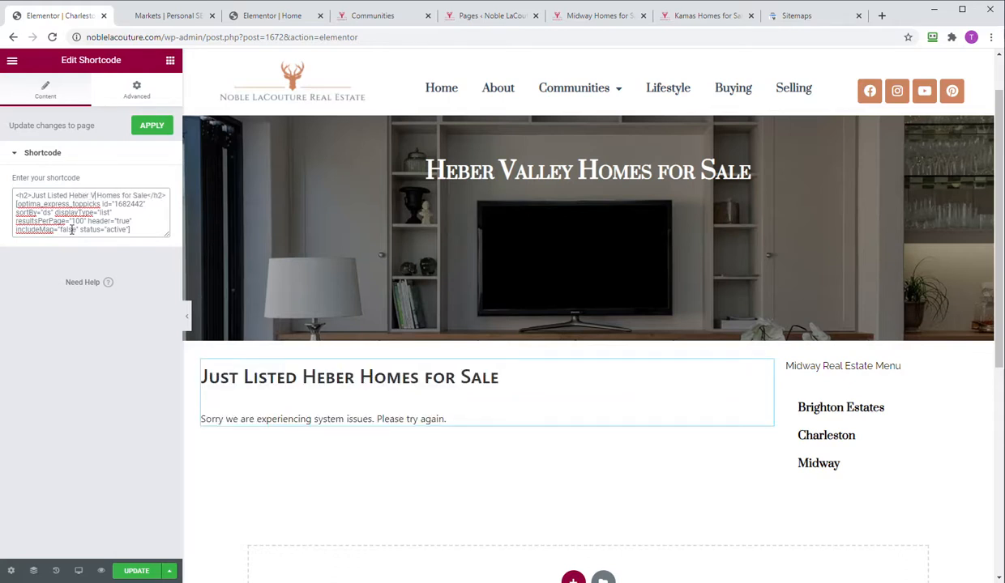
text(ey)
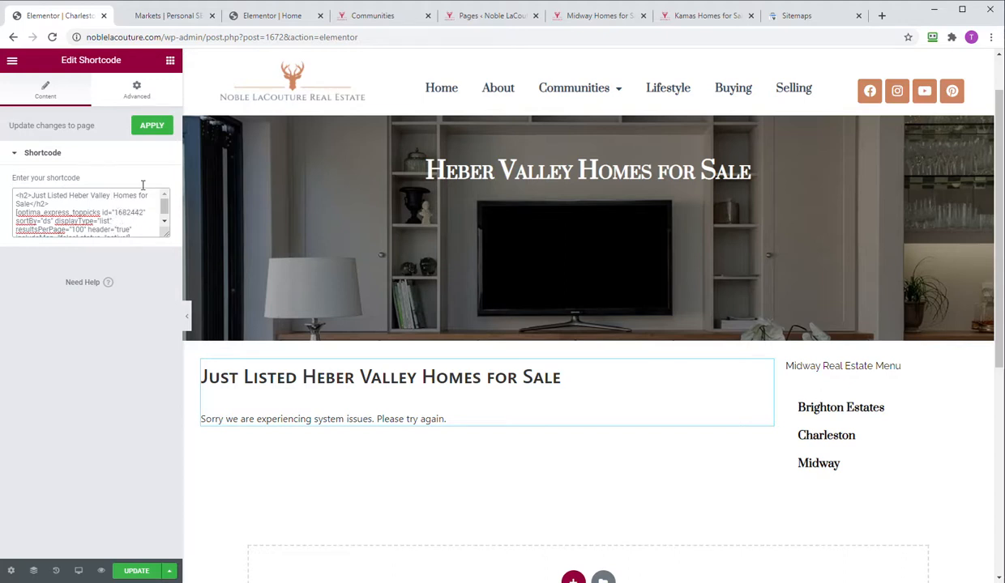
Copy the Heber Valley market ID 1683193 from the Markets page into the shortcode's id value and update the page
click(164, 15)
drag(410, 166, 484, 169)
right_click(467, 168)
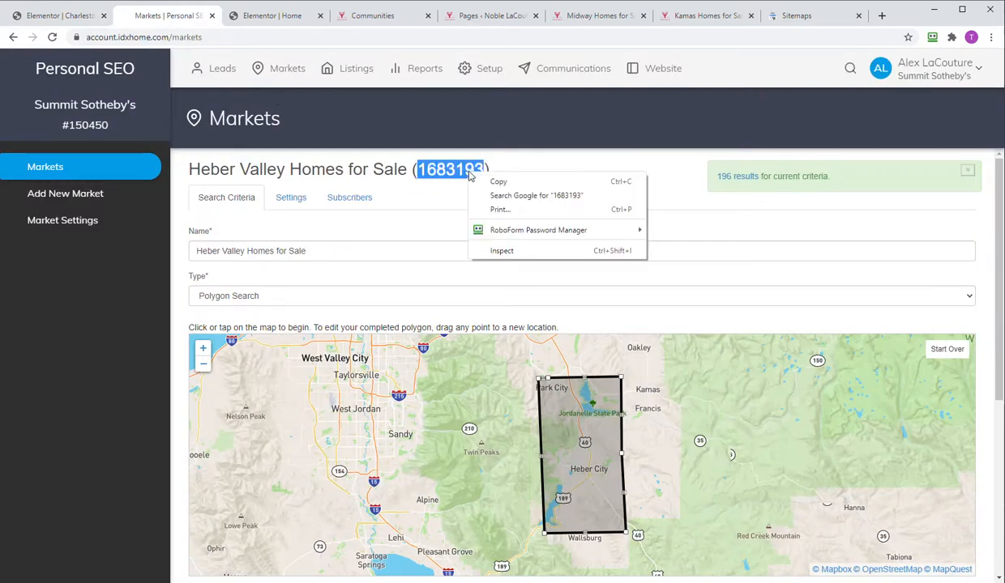
click(478, 181)
click(60, 17)
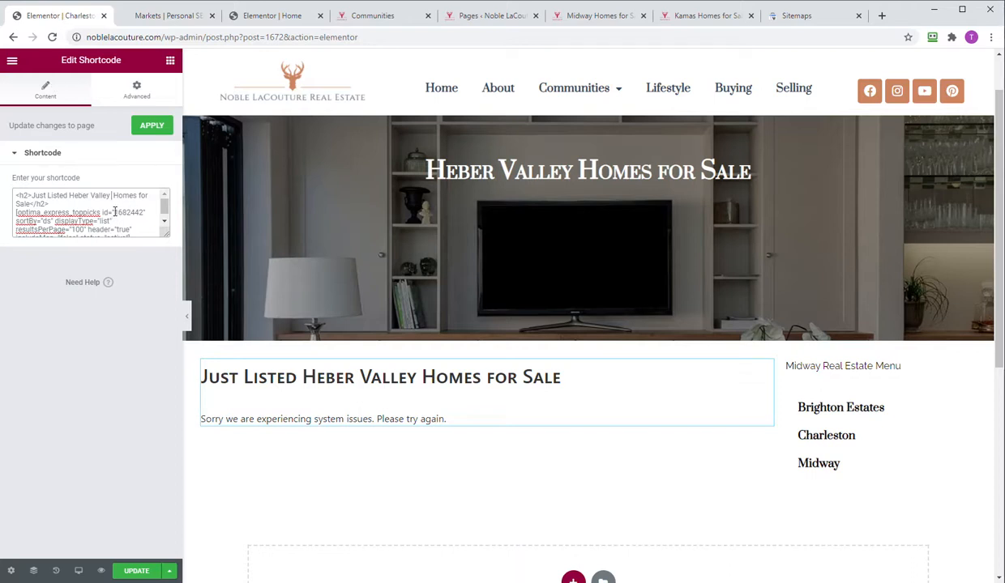
drag(115, 213, 134, 211)
key(ctrl+v)
click(132, 573)
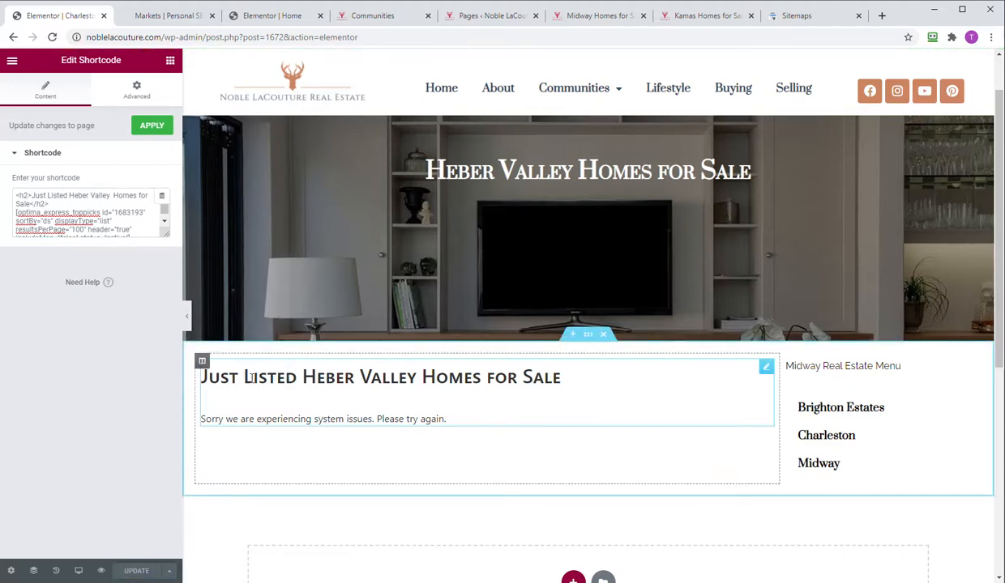
Change the sidebar menu text to "Heber Valley Real Estate Menu" and update the page
click(867, 366)
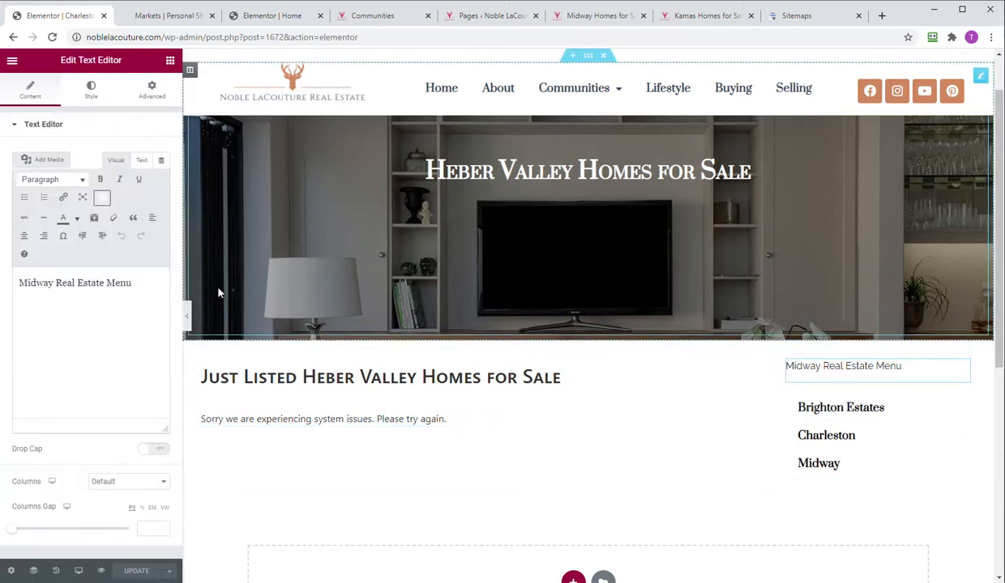
double_click(35, 283)
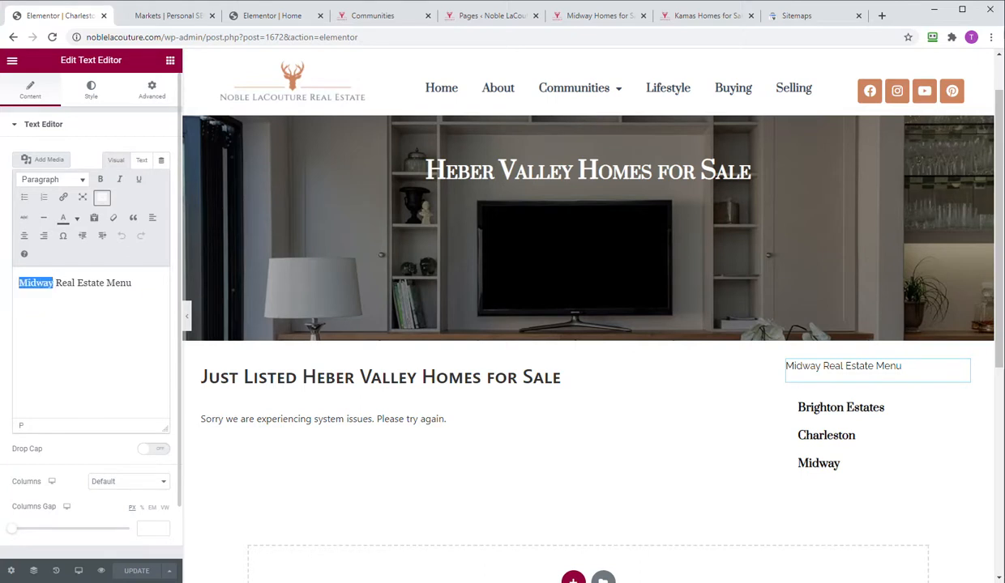
text(Heber Valley)
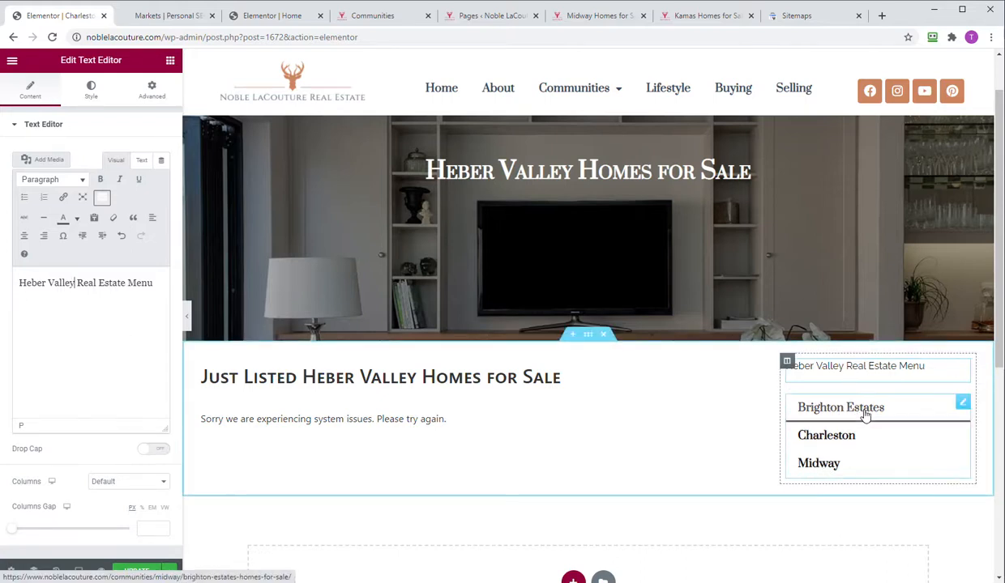
click(132, 572)
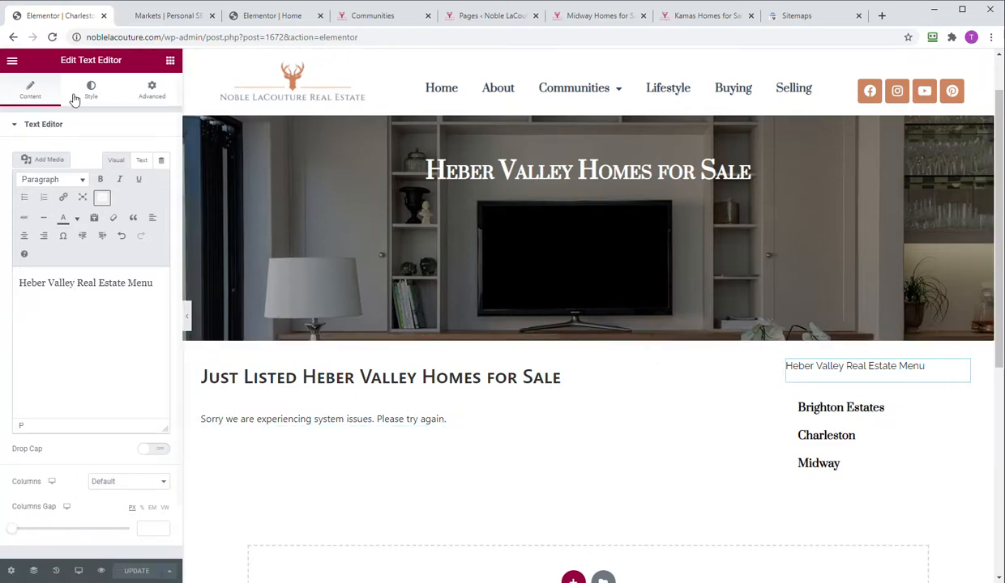
View the live page and open it in the WordPress page editor
click(12, 63)
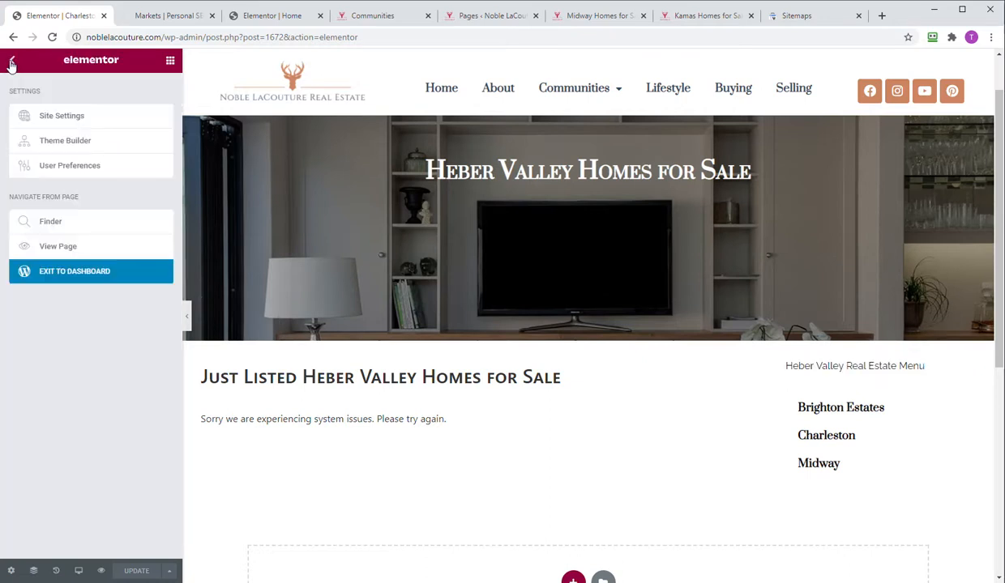
click(63, 249)
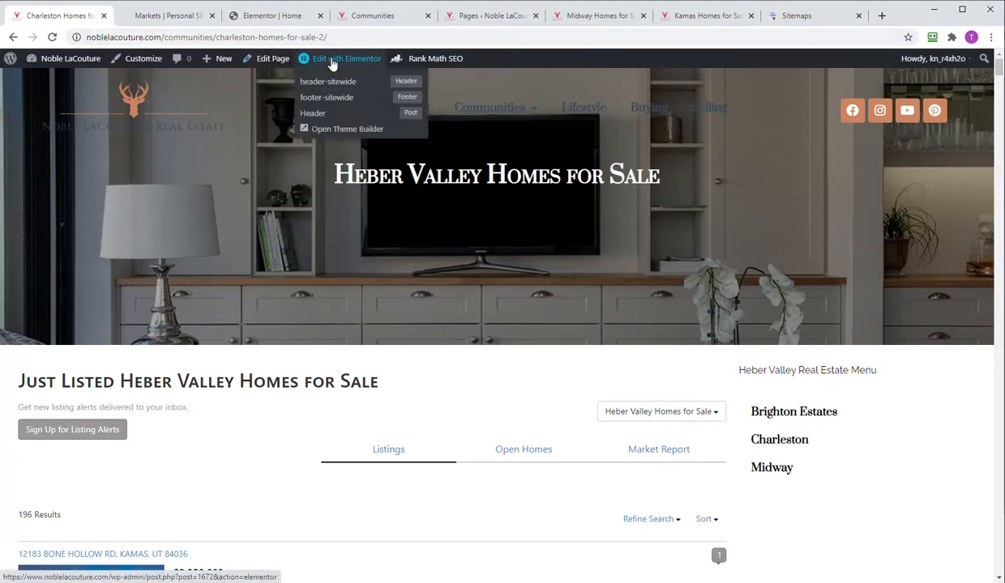
click(275, 65)
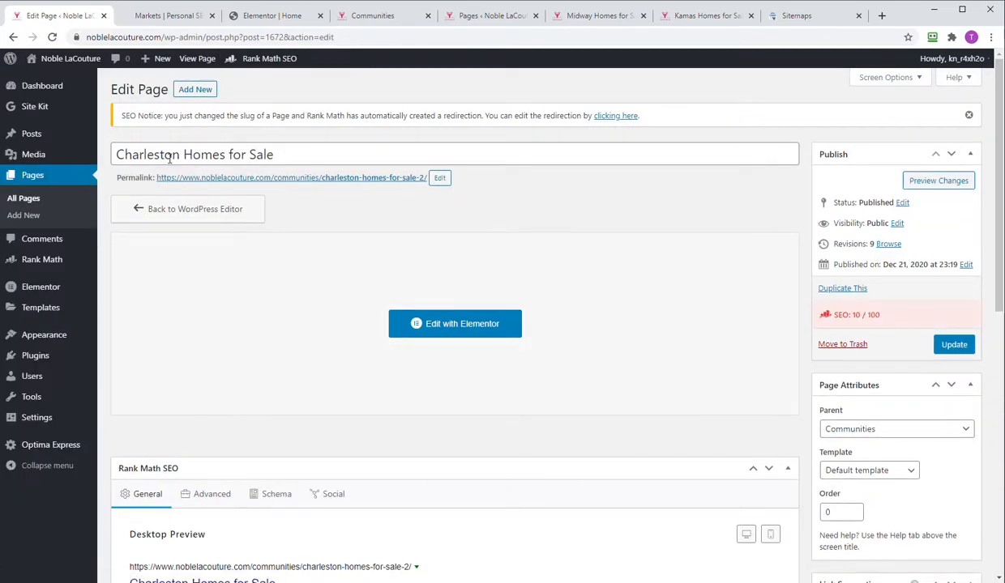
Change the page title to "Heber Valley Homes for Sale" and update the page
drag(180, 155, 84, 155)
text(Da)
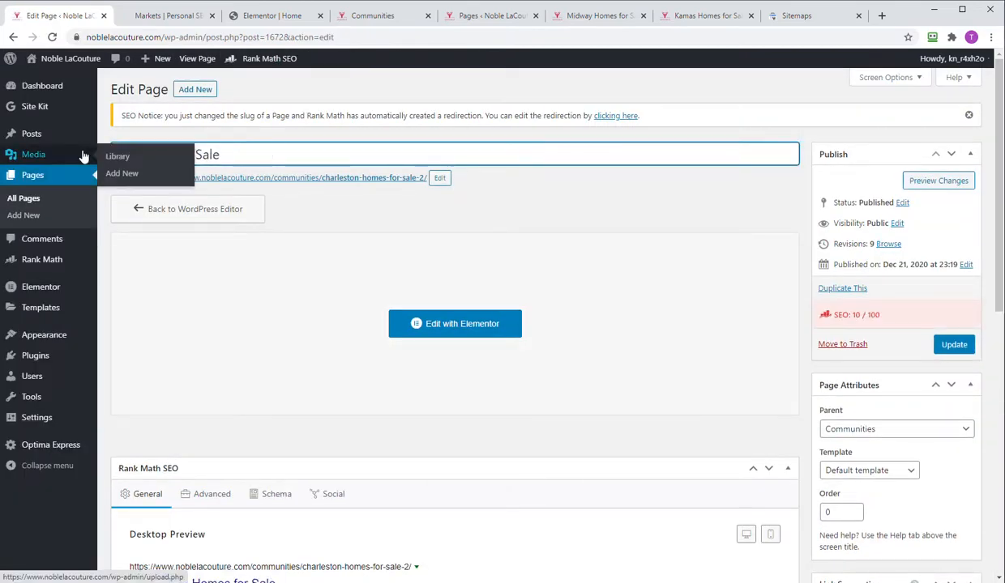
text(ber Valley)
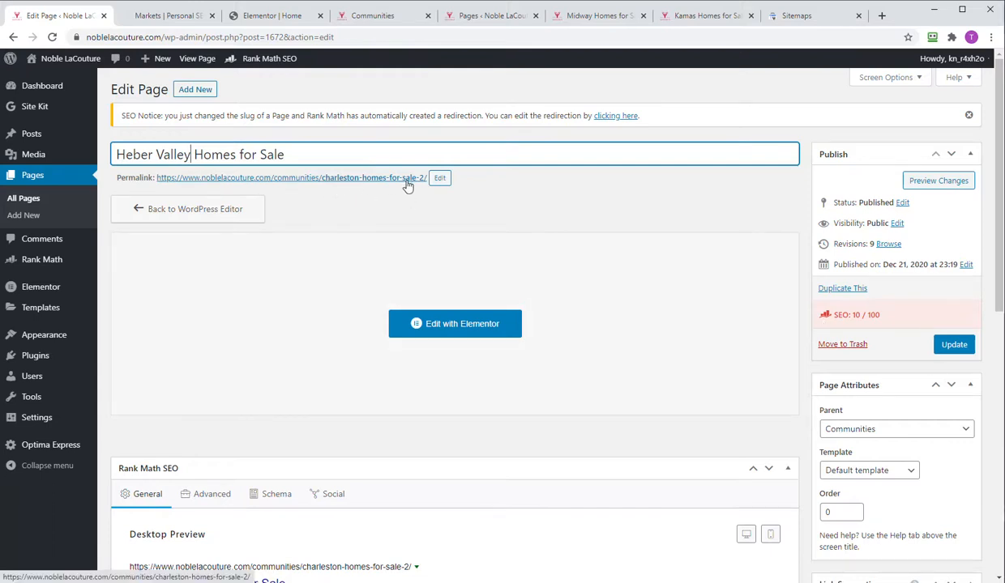
click(954, 344)
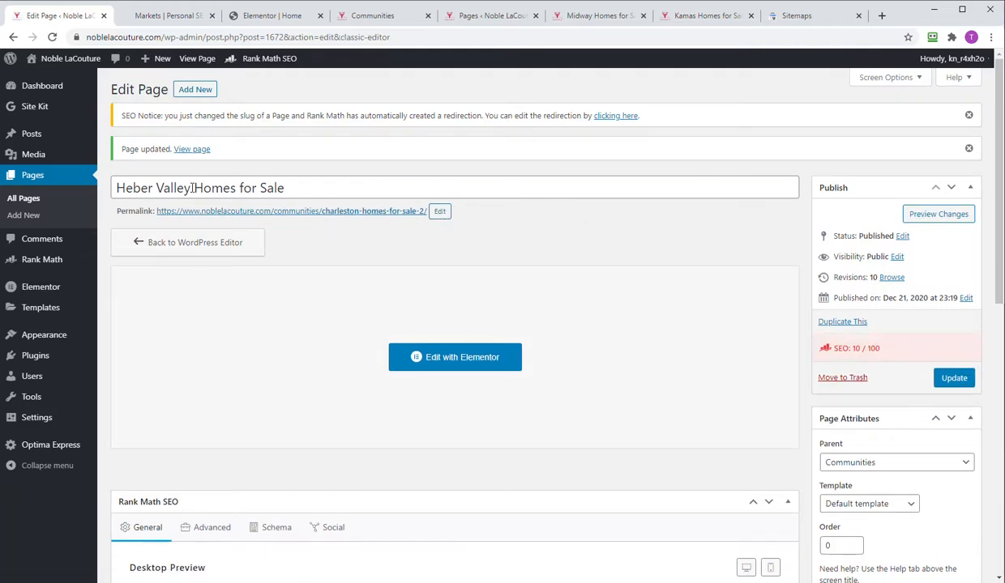
Replace the permalink slug with "Heber Valley" copied from the page title and confirm it
drag(192, 187, 90, 194)
click(496, 236)
click(439, 211)
drag(428, 213, 295, 207)
key(ctrl+v)
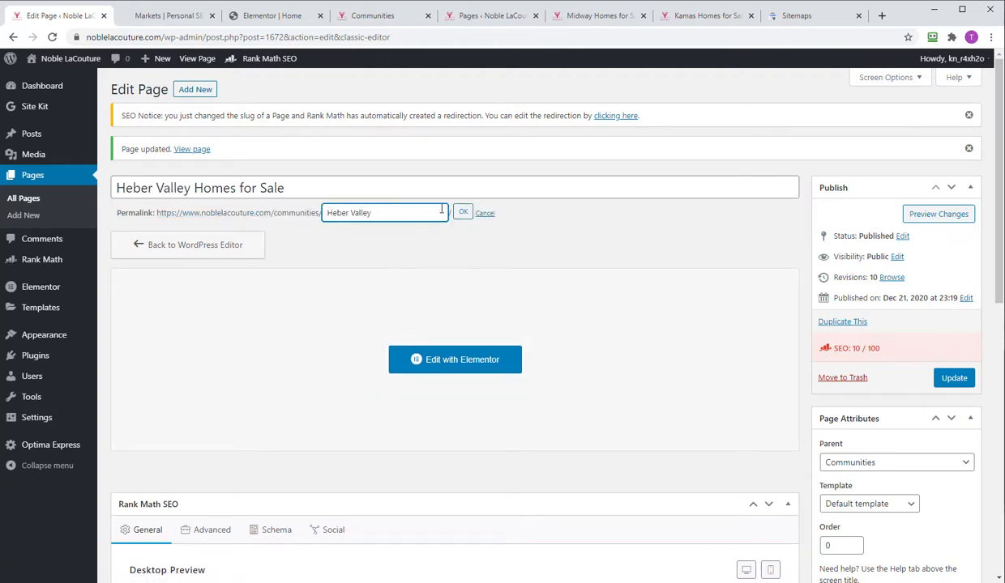
click(463, 211)
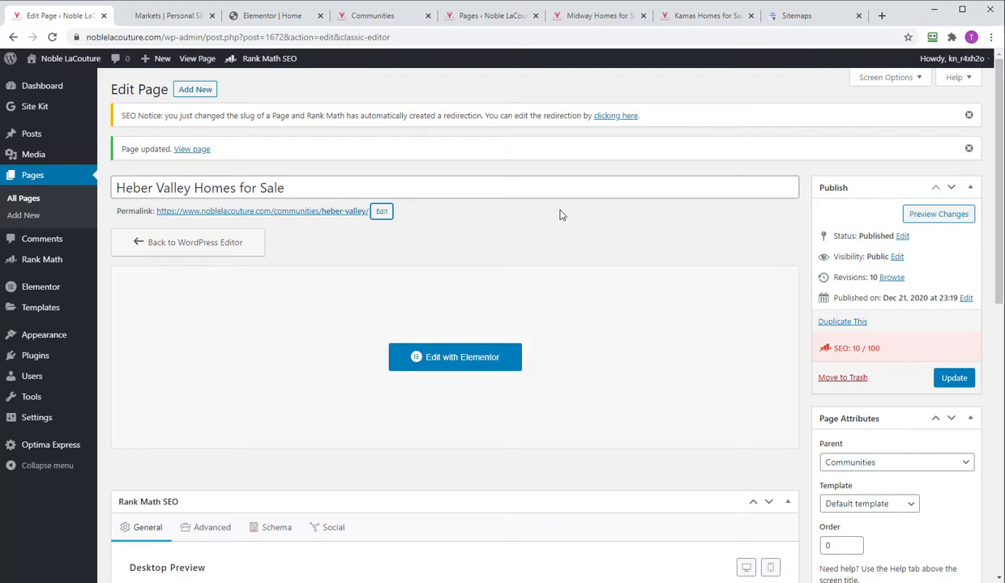
Copy the full page title and enter "Heber Valley Homes for Sale" as the Rank Math focus keyword
drag(287, 184, 113, 188)
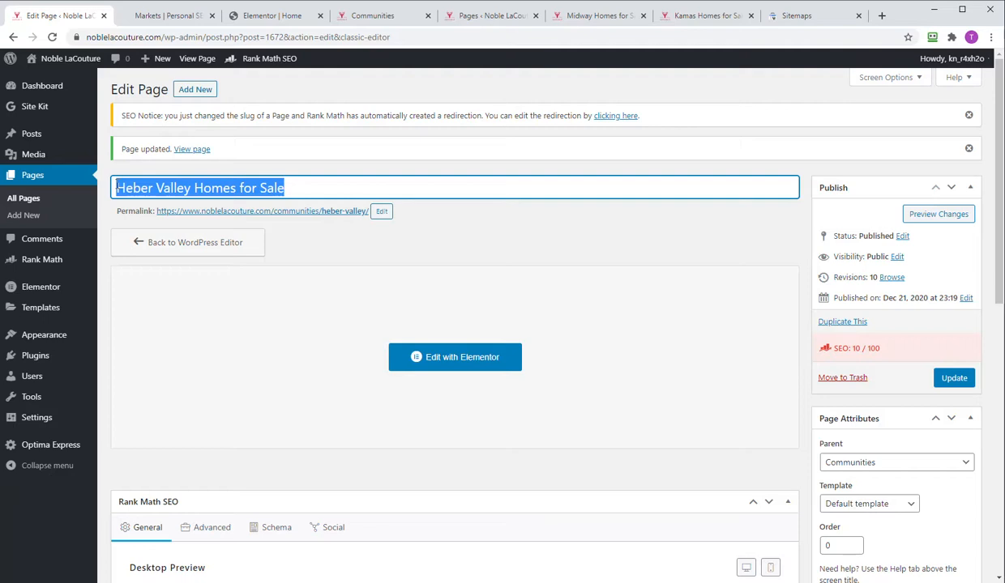
scroll(555, 314, down, 3)
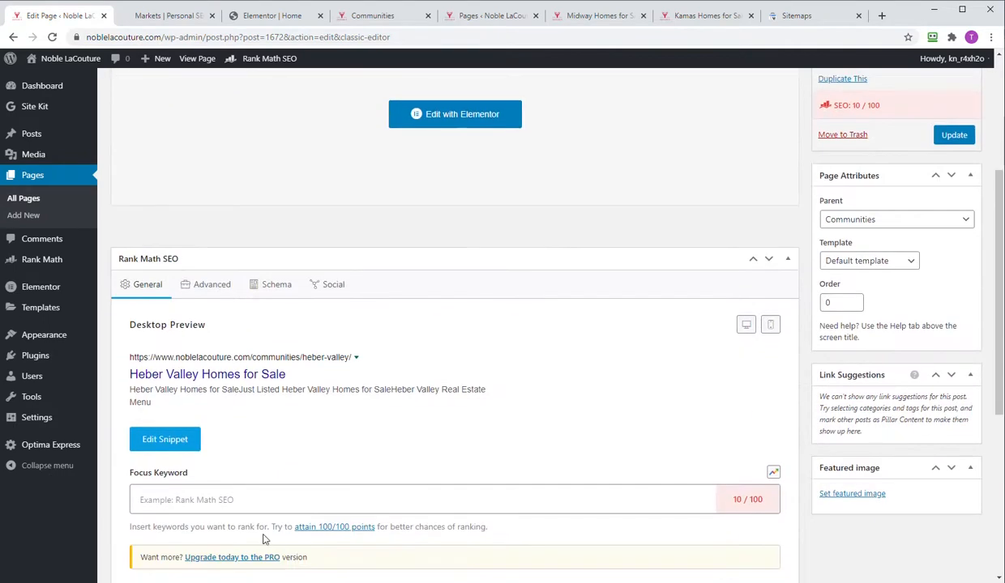
click(209, 511)
key(ctrl+v)
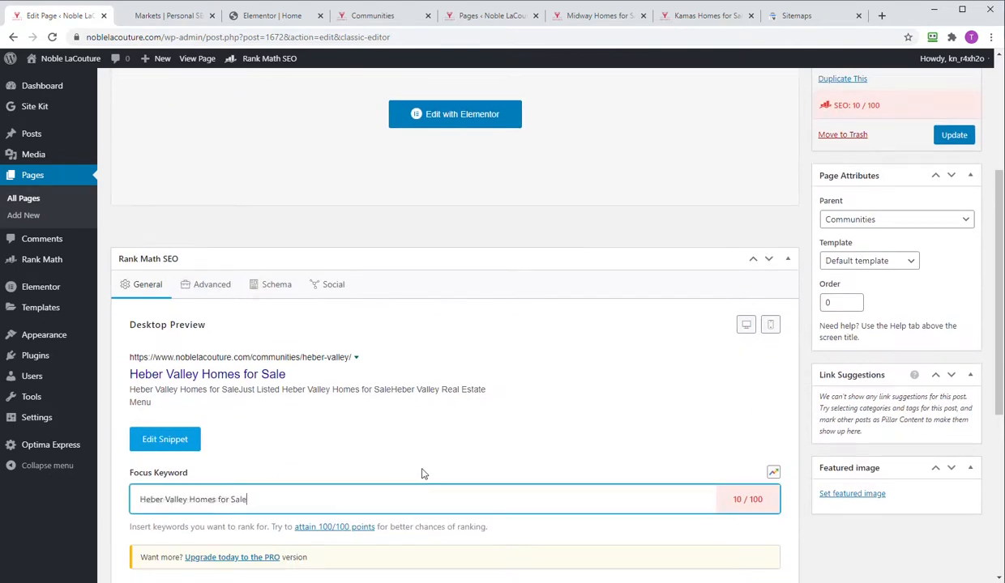
Open the Rank Math snippet for editing and set its description to "Heber Valley Homes for Sale"
click(177, 441)
scroll(195, 453, down, 2)
click(211, 463)
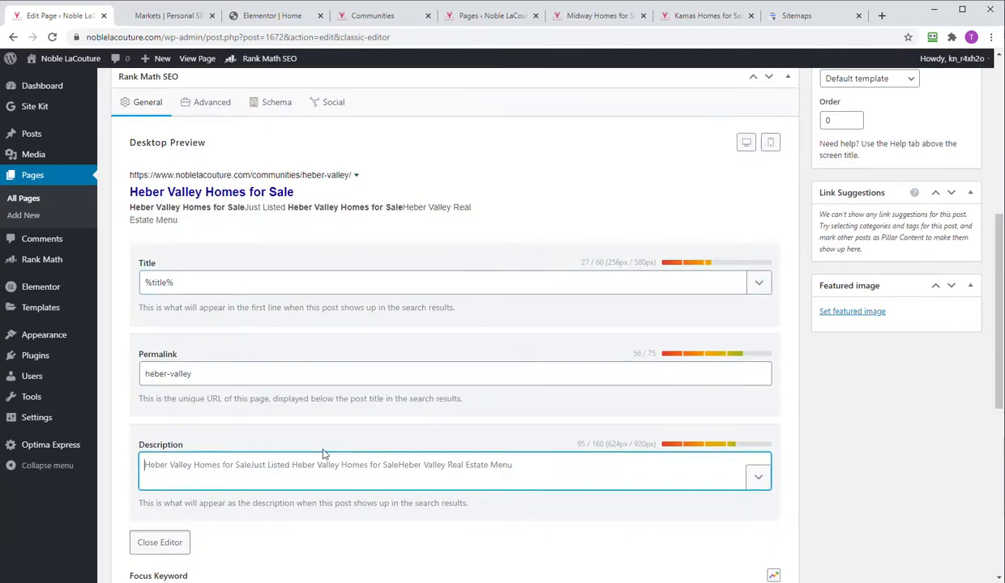
key(ctrl+v)
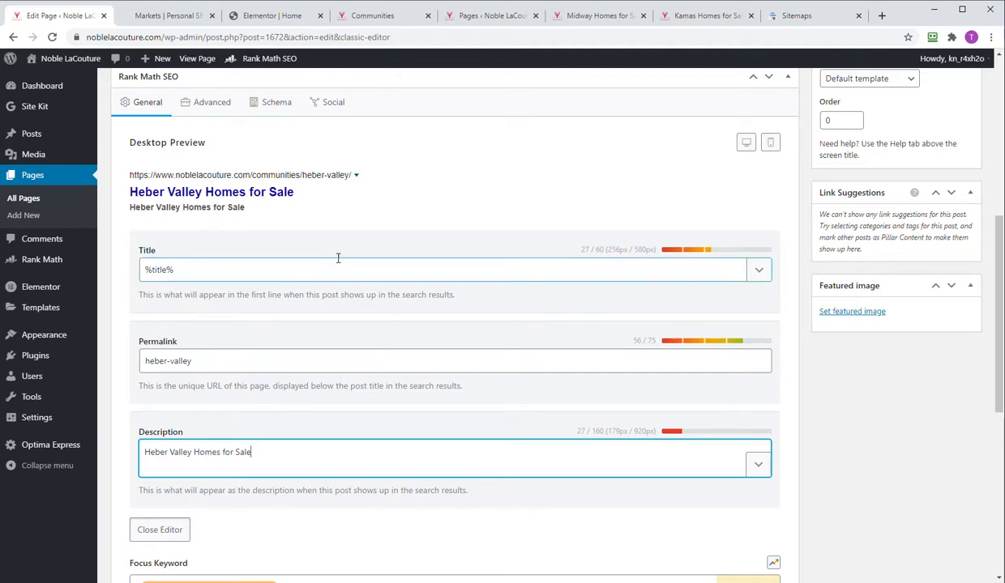
click(369, 263)
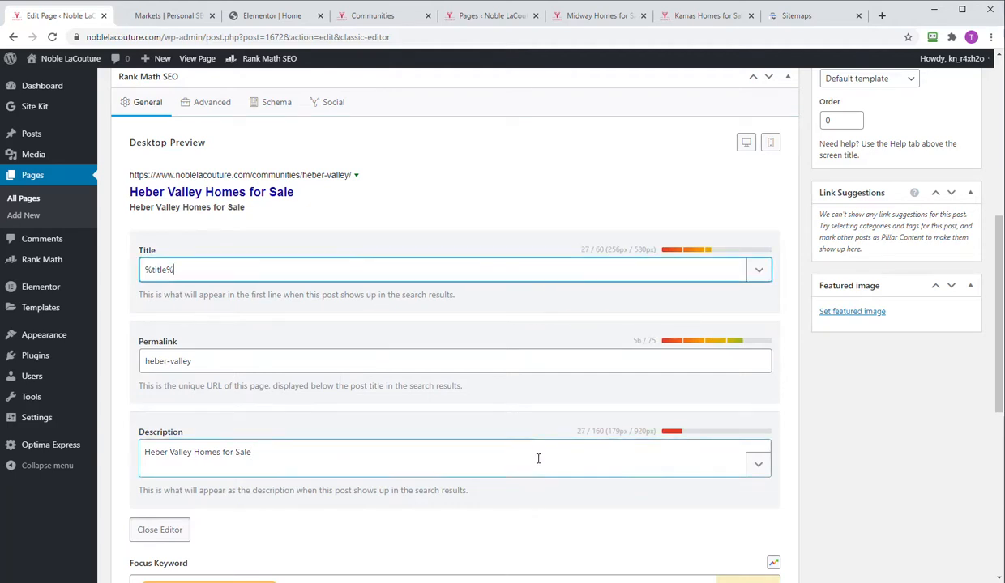
Mark the page as Pillar Content in the Rank Math settings
scroll(637, 471, down, 3)
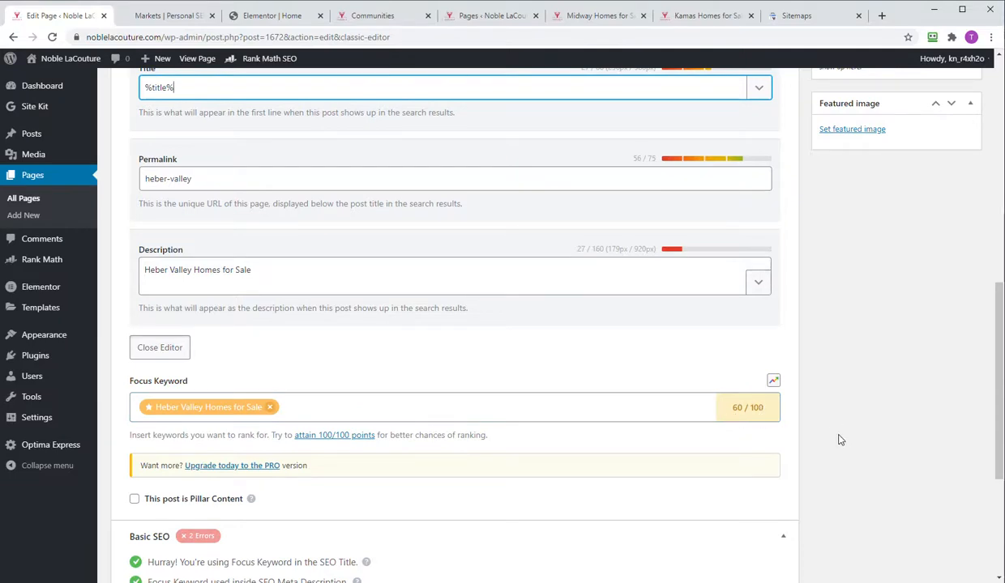
click(135, 499)
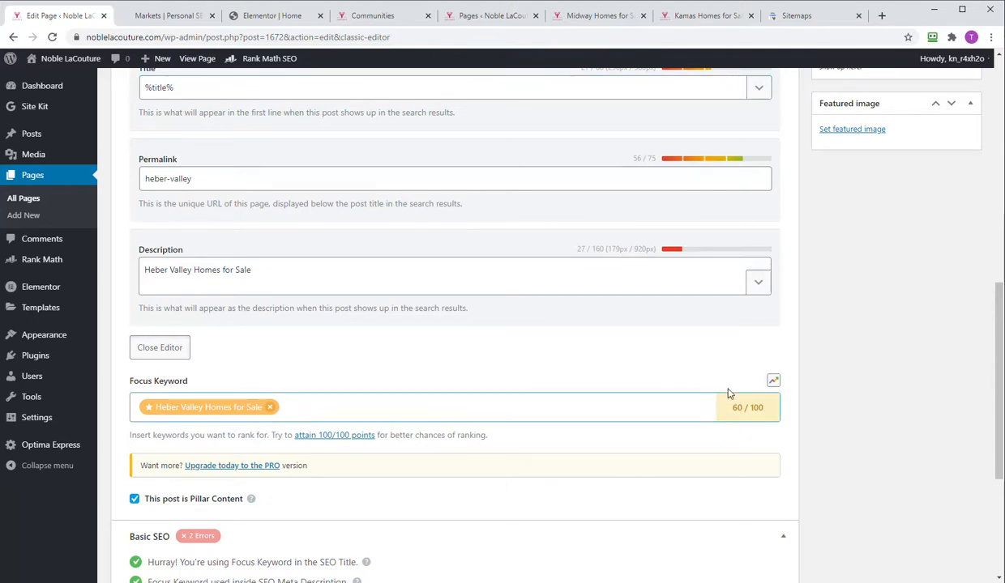
click(135, 498)
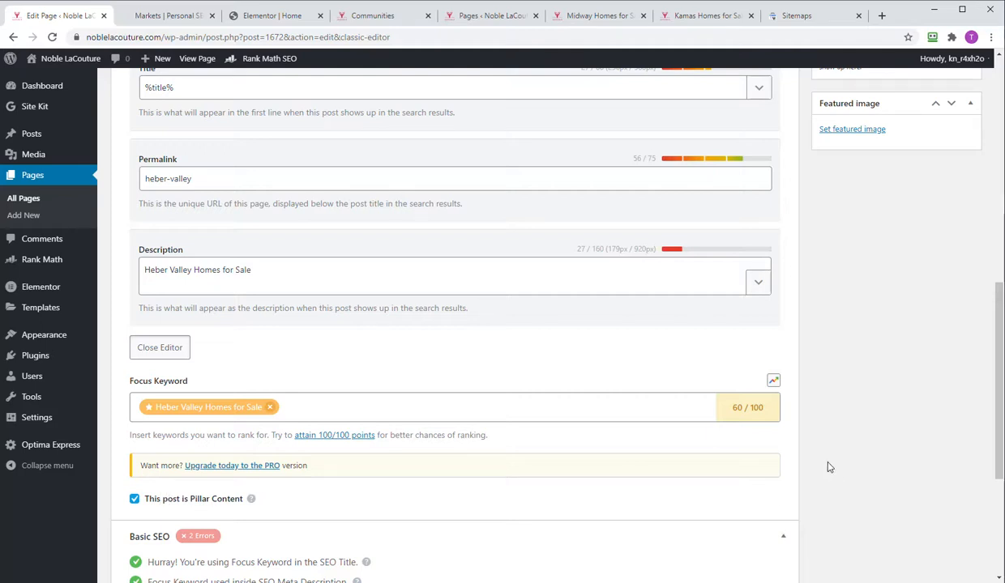
Extend the Rank Math SEO title with the separator and site name variables so it reads "%title% %sep% %sitename%"
scroll(838, 465, up, 2)
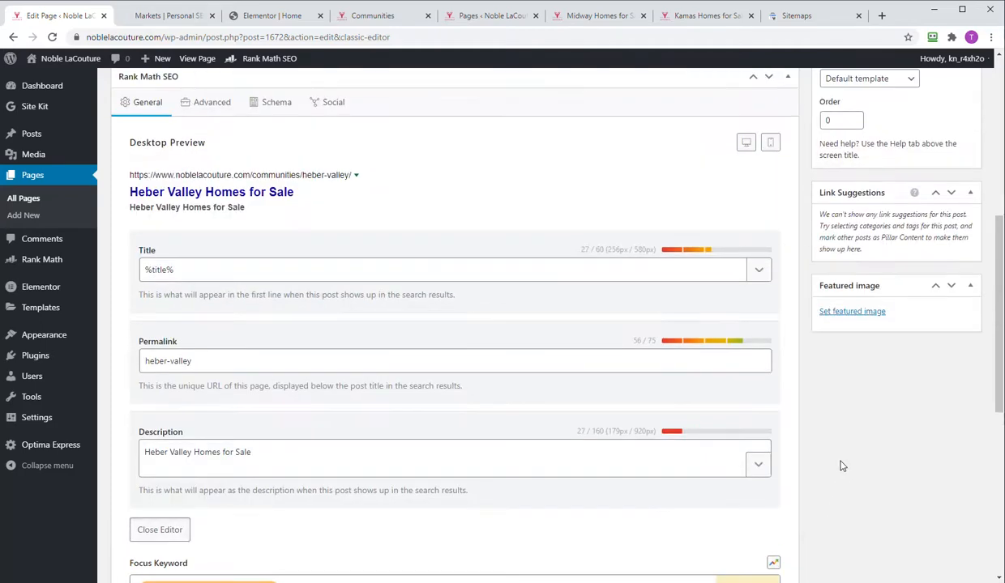
click(215, 269)
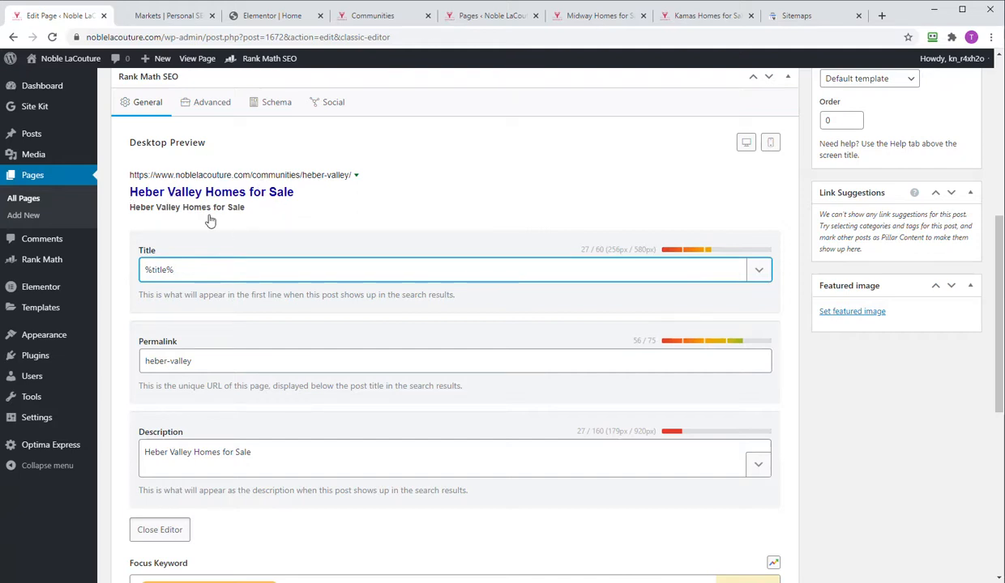
click(760, 271)
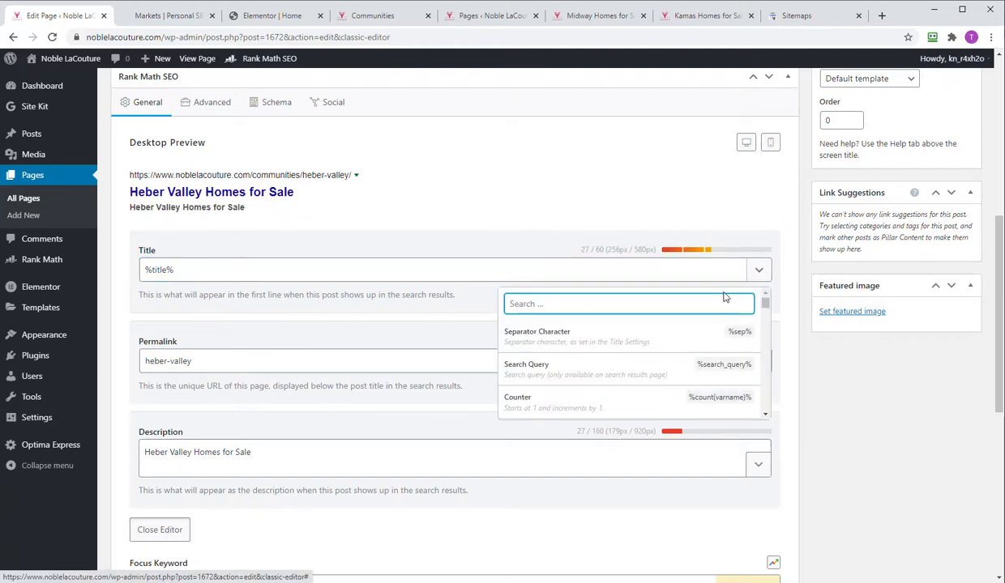
text(se)
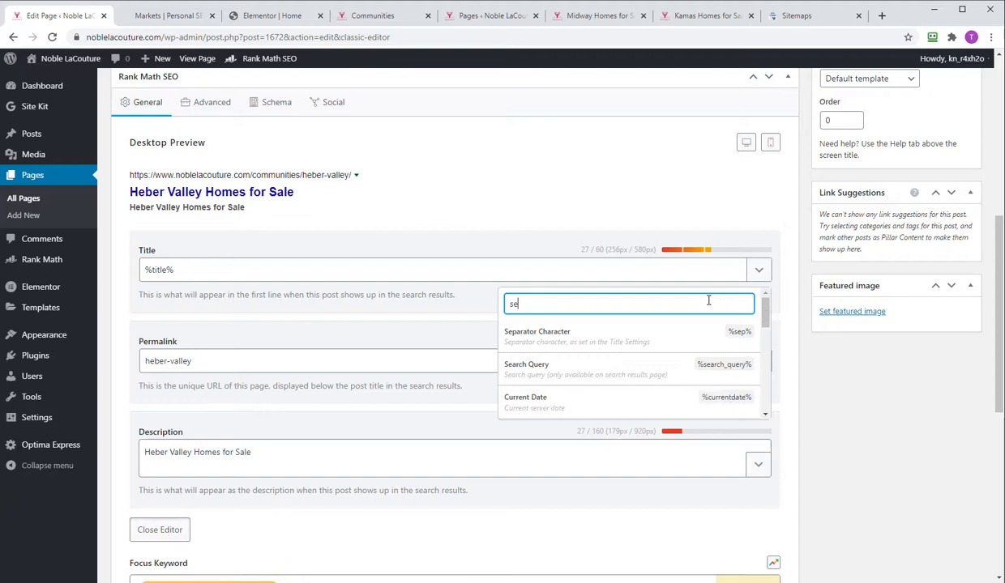
click(665, 332)
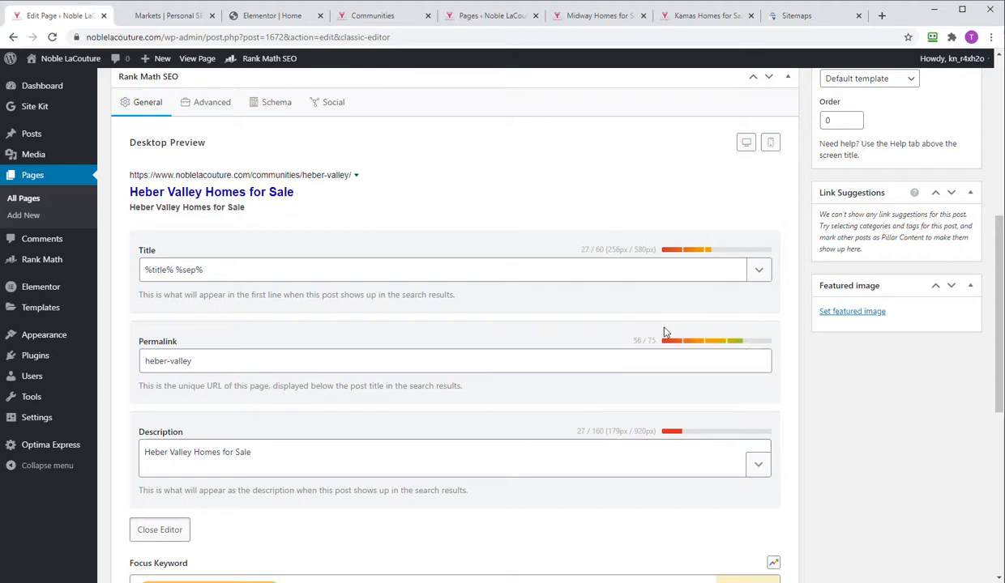
click(757, 272)
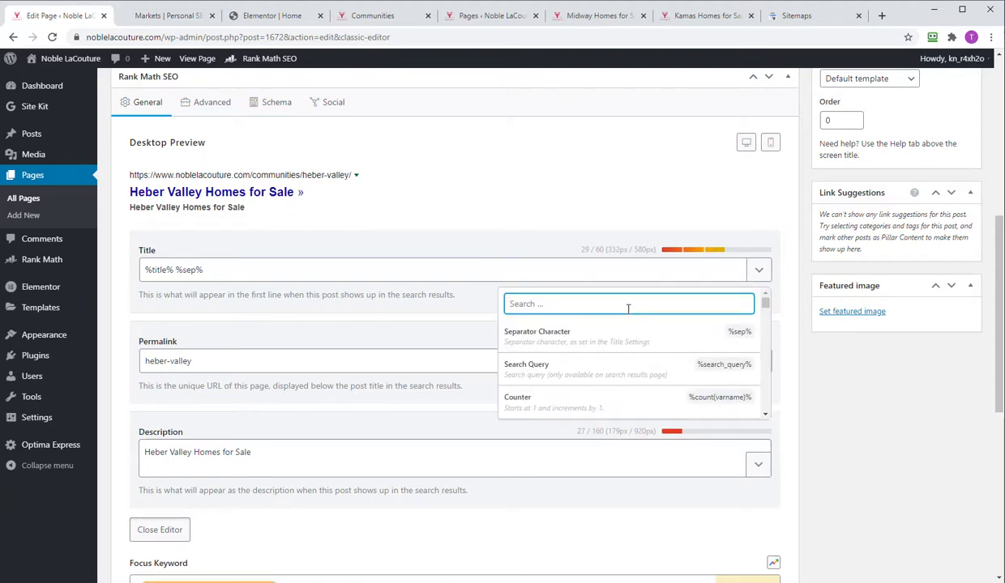
text(site)
click(614, 341)
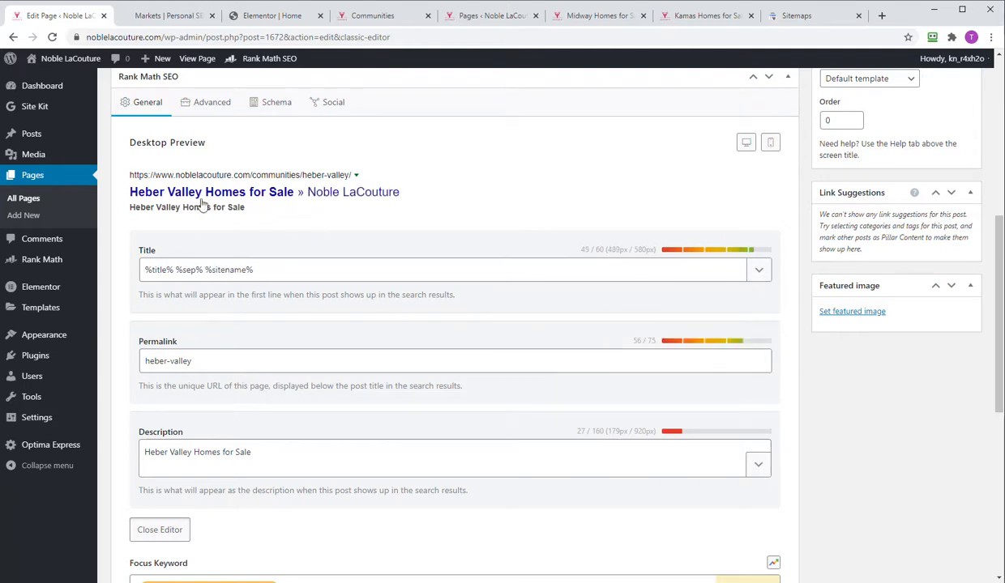
Update the published Heber Valley Homes for Sale page to save its SEO settings
click(278, 448)
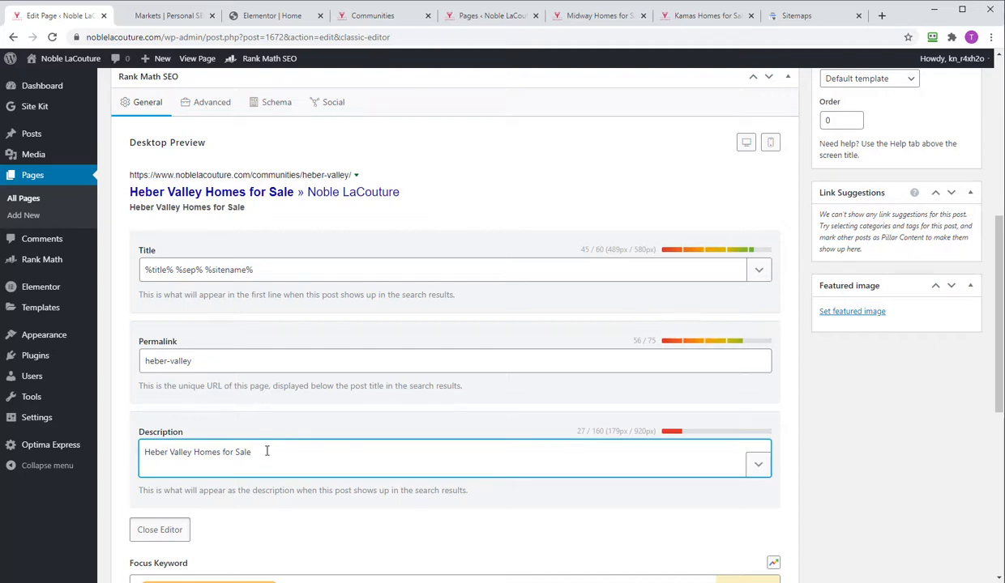
scroll(951, 433, up, 4)
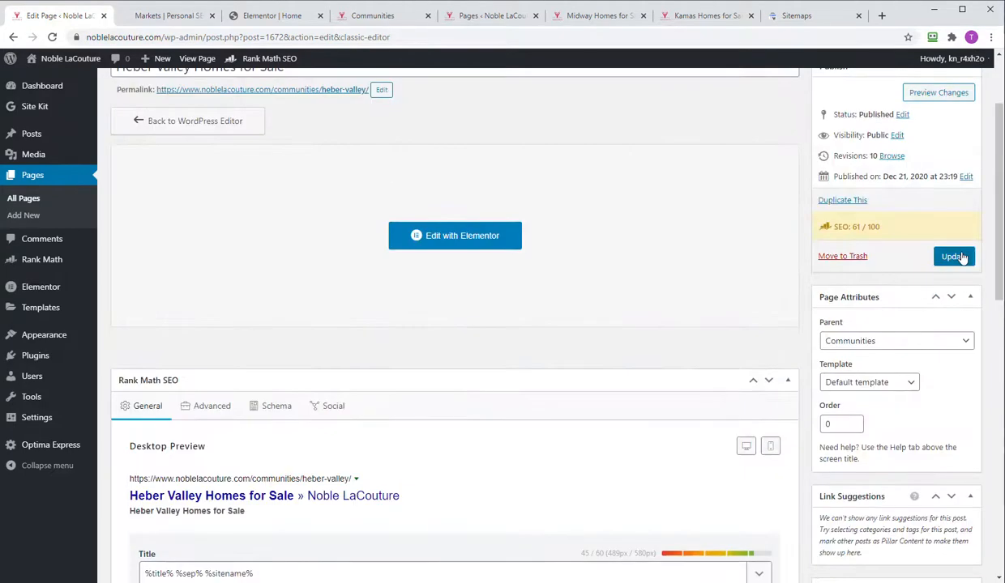
click(954, 258)
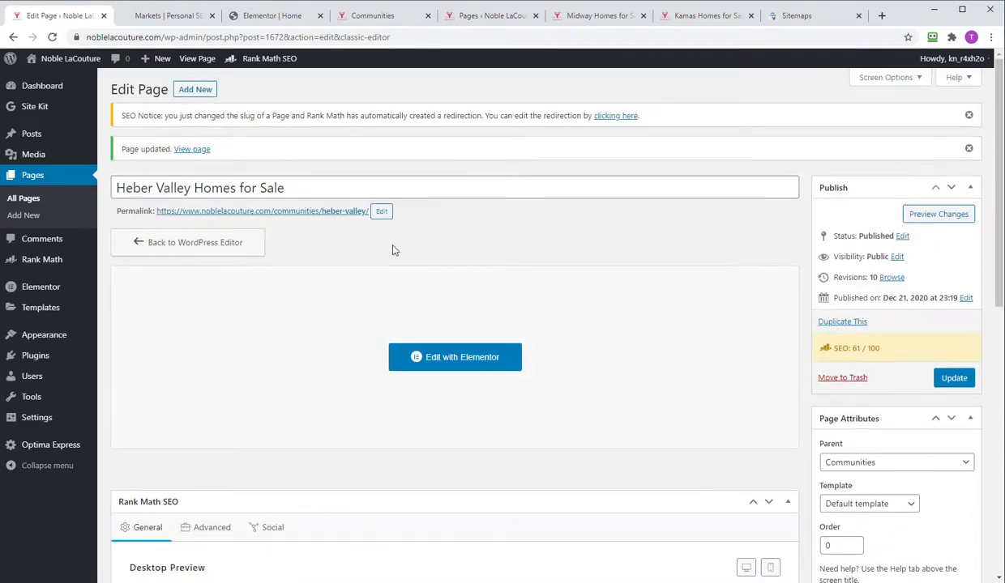
click(146, 18)
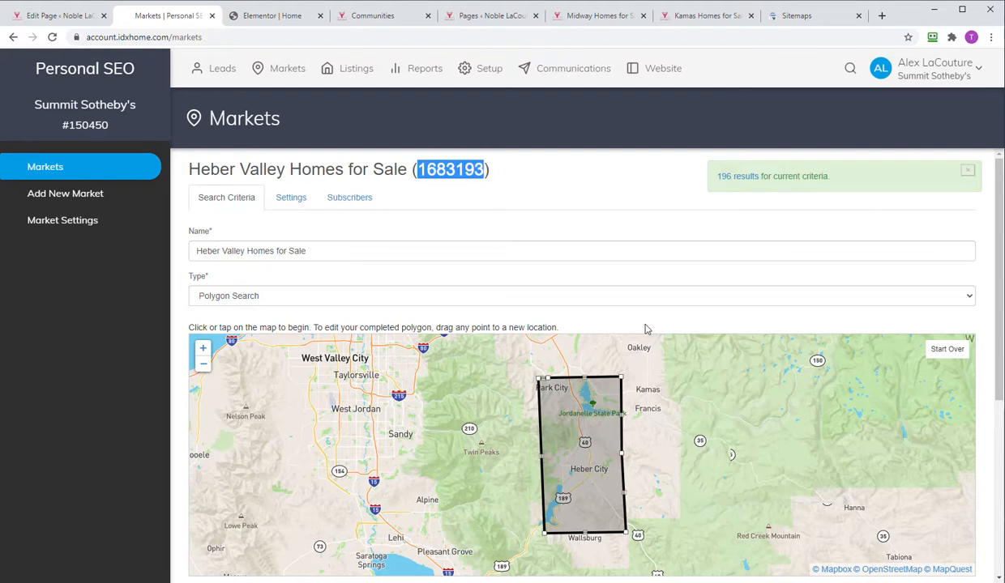
click(79, 17)
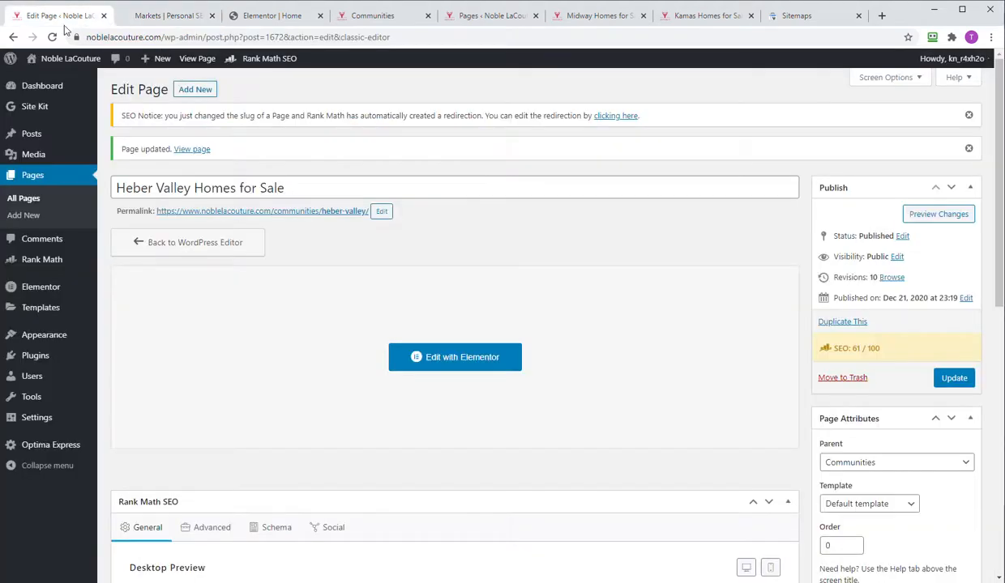
Open the list of all pages and check the SEO details of the Heber Valley Homes for Sale page
click(25, 203)
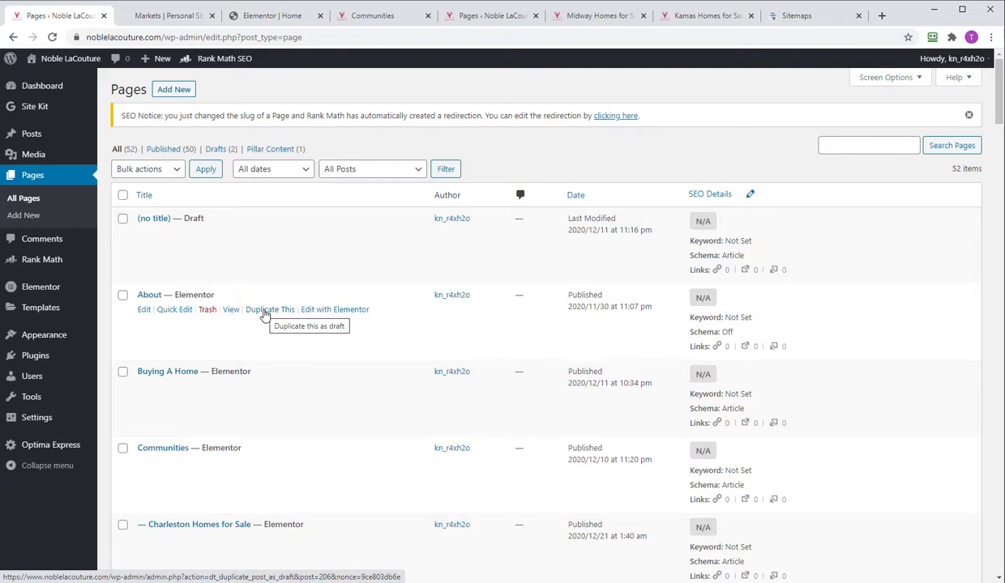
scroll(287, 344, down, 3)
scroll(253, 275, down, 12)
scroll(725, 290, down, 10)
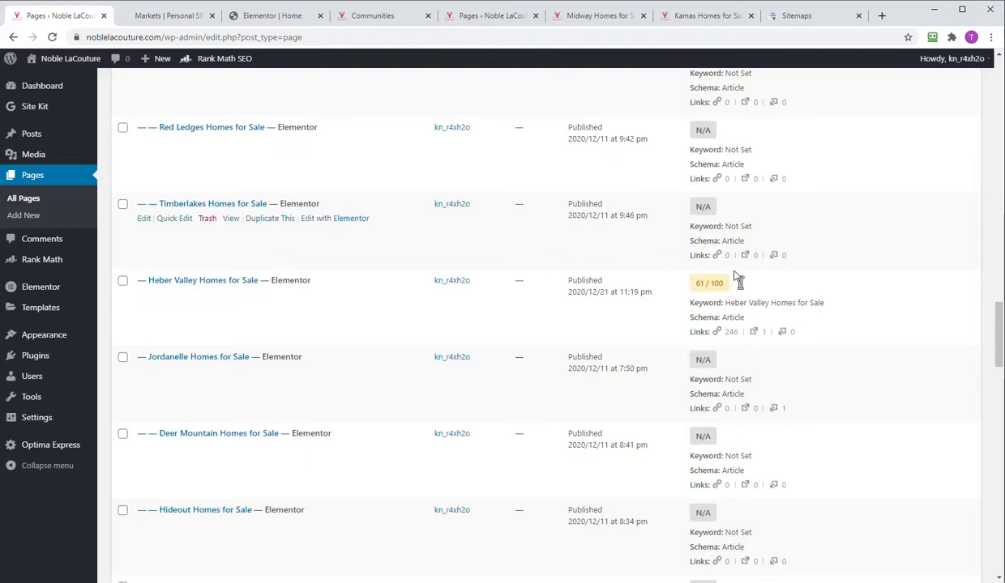
Look through the whole pages list to compare the SEO scores and focus keywords of the other community pages
scroll(726, 302, down, 5)
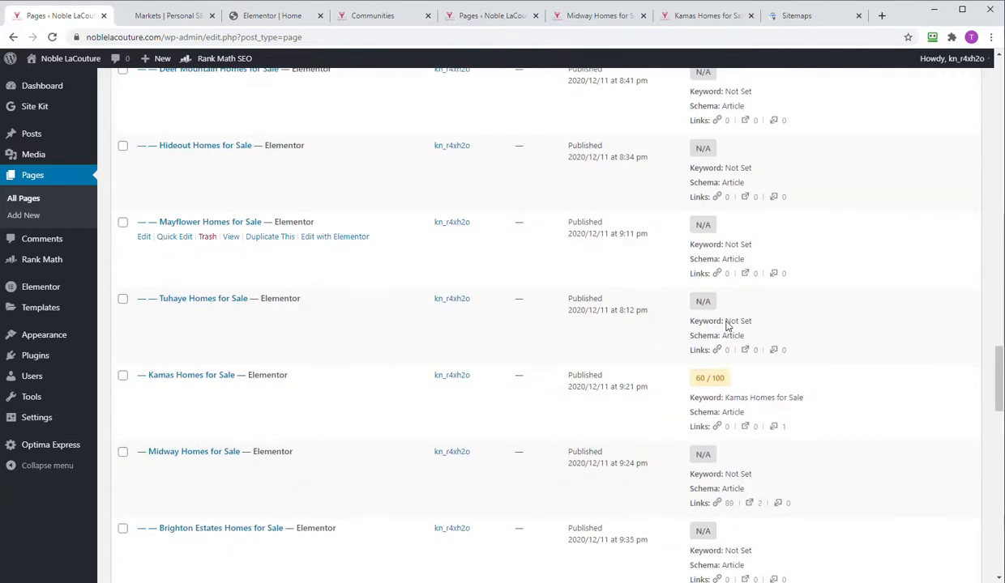
scroll(679, 394, down, 9)
scroll(679, 396, down, 4)
scroll(674, 389, up, 15)
scroll(674, 381, up, 20)
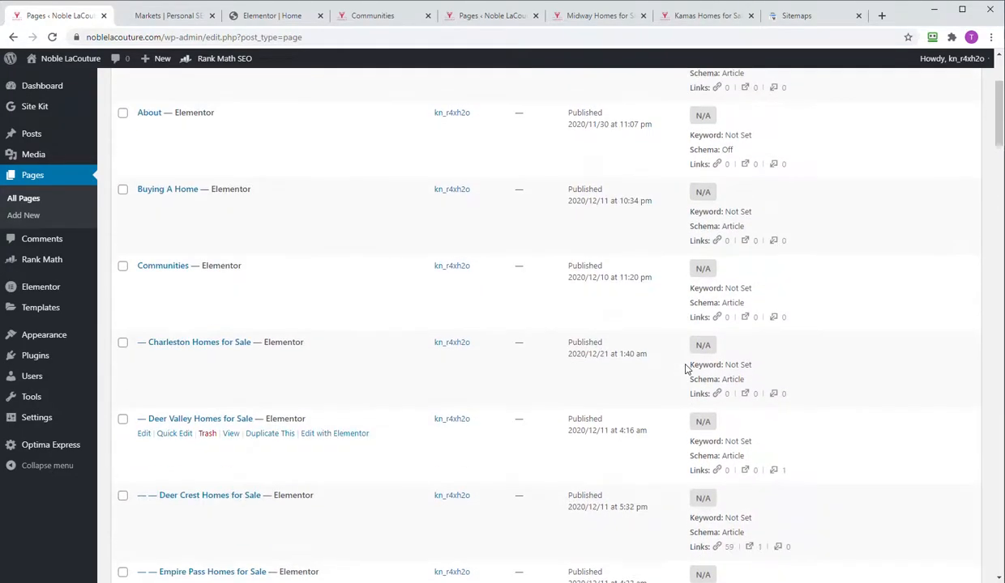
scroll(680, 366, up, 3)
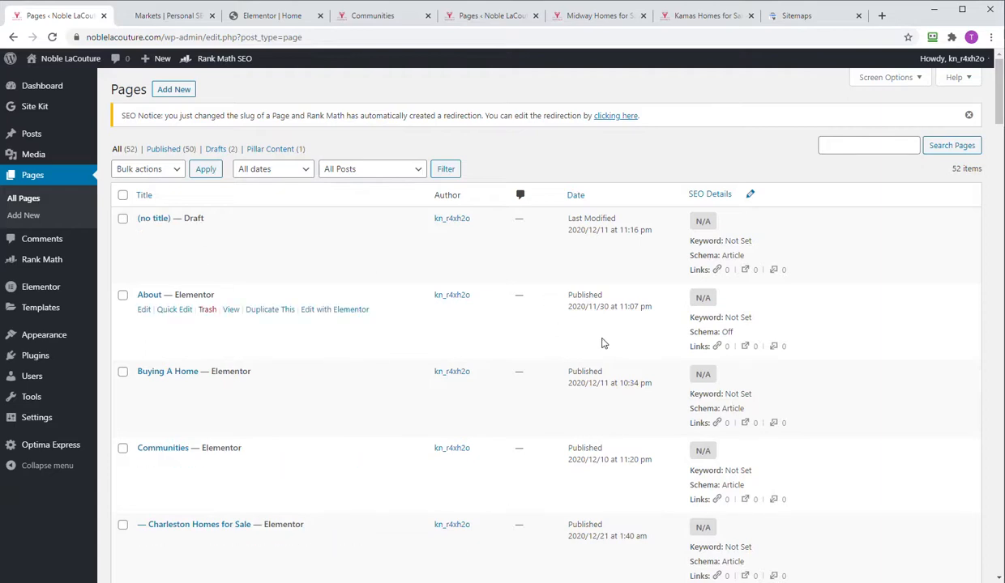
scroll(408, 334, down, 1)
scroll(408, 333, down, 20)
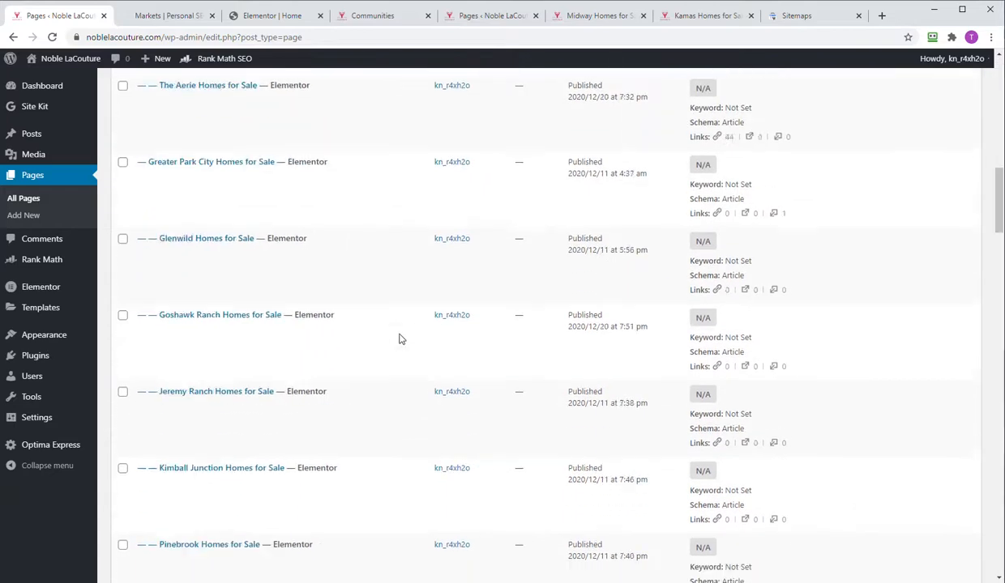
scroll(409, 343, down, 20)
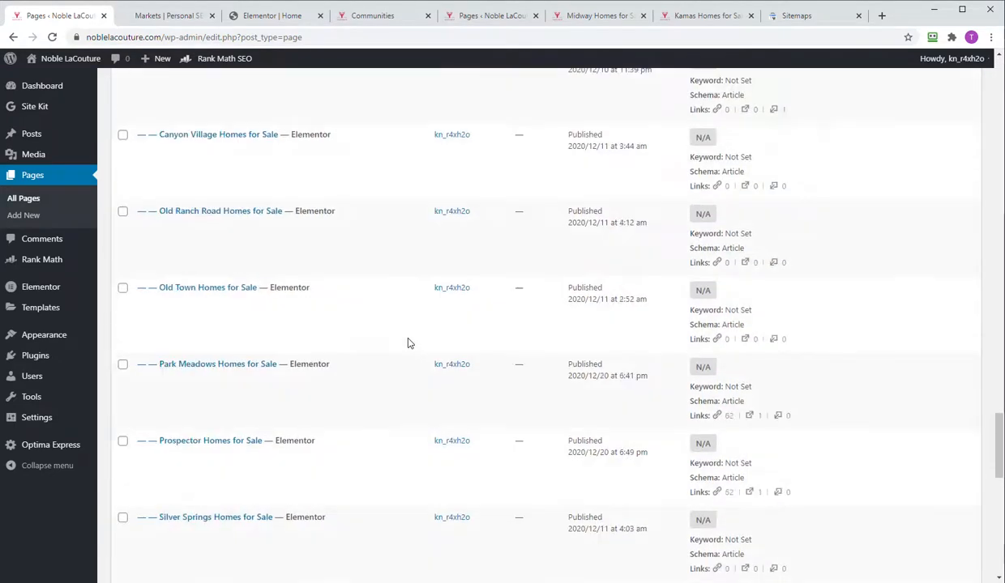
scroll(409, 343, down, 3)
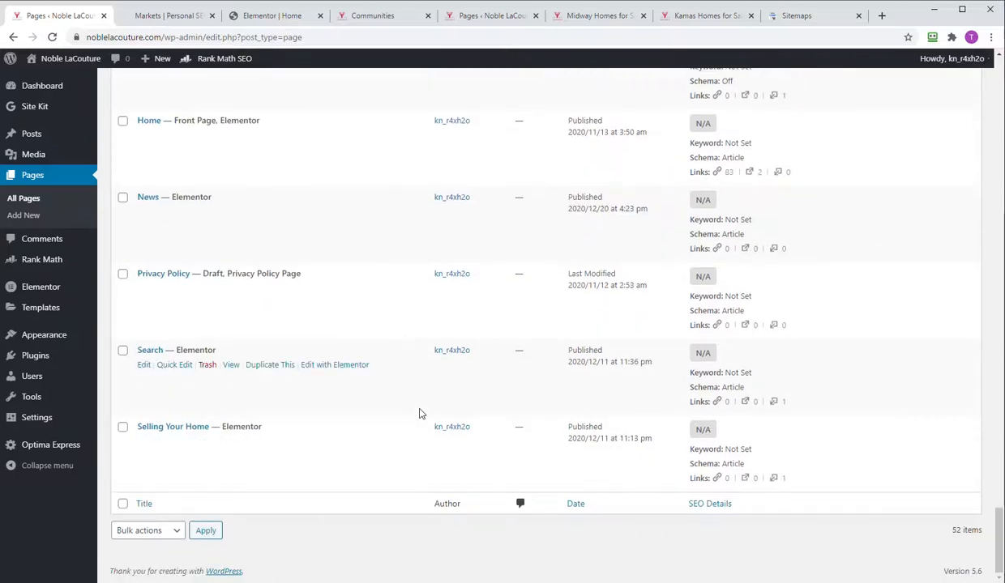
scroll(426, 406, up, 15)
scroll(434, 403, up, 20)
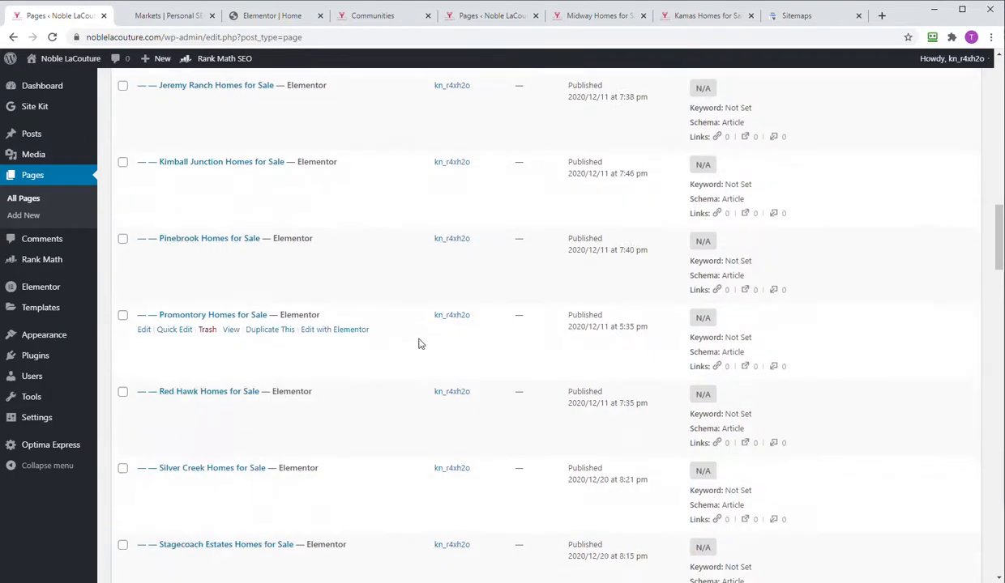